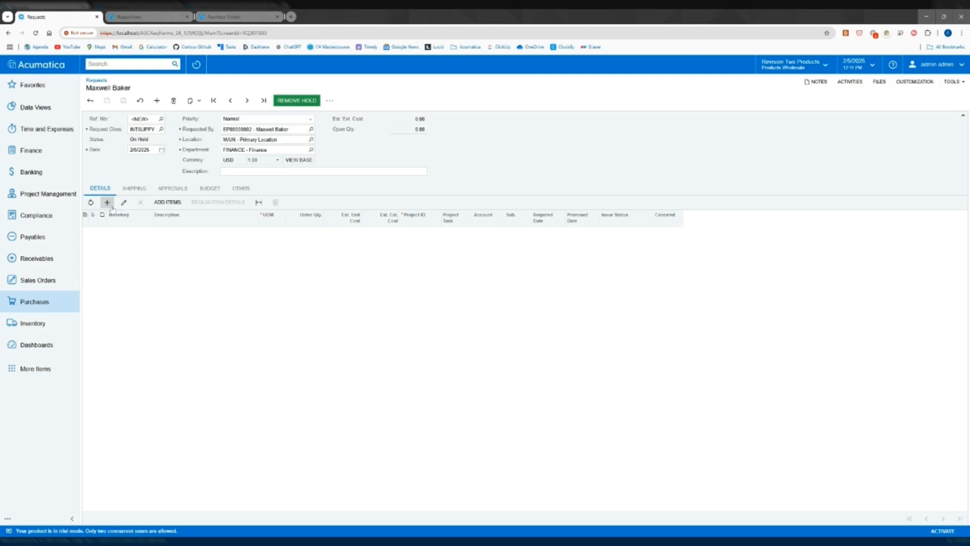
Add the Lego 500 piece set (AALEGO500) to the request's detail line with an order quantity of 2
click(155, 232)
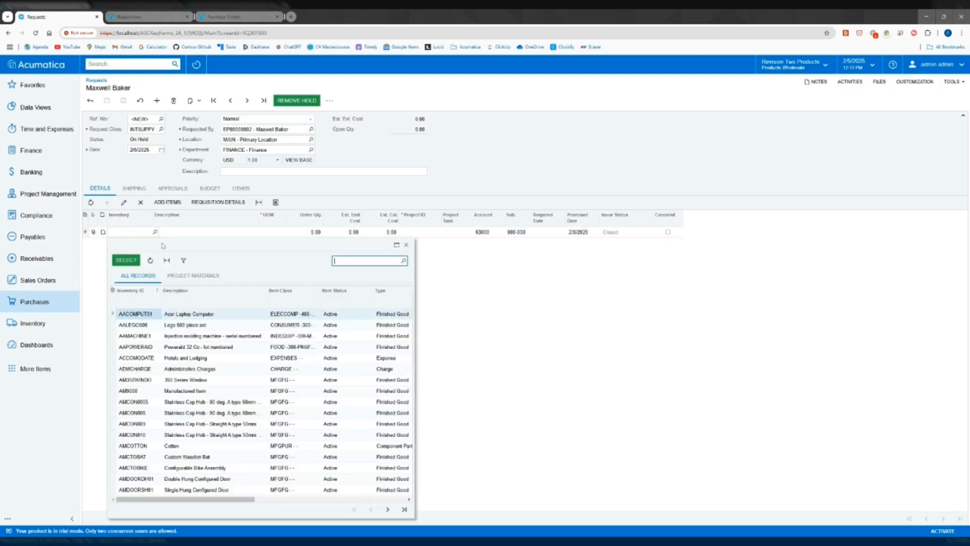
click(153, 327)
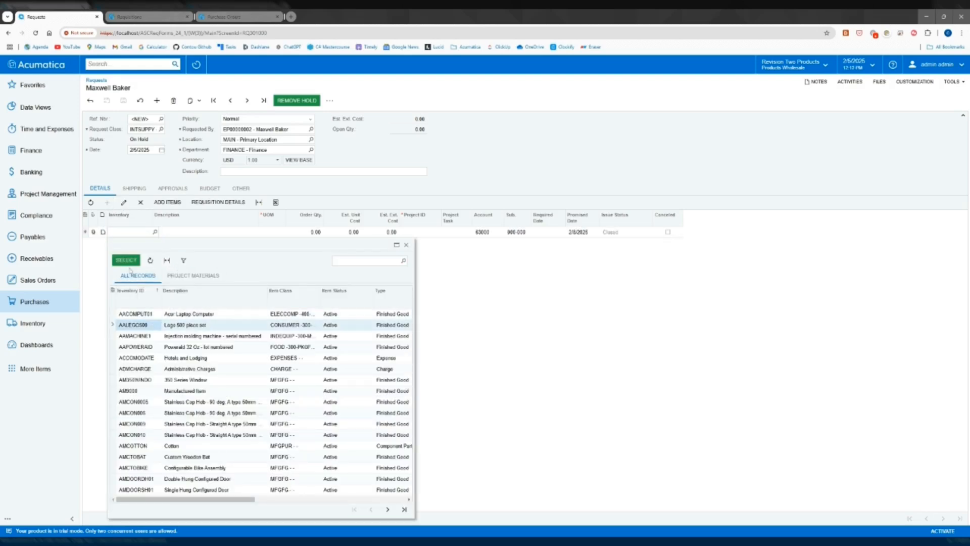
click(126, 260)
click(310, 233)
text(2)
key(Tab)
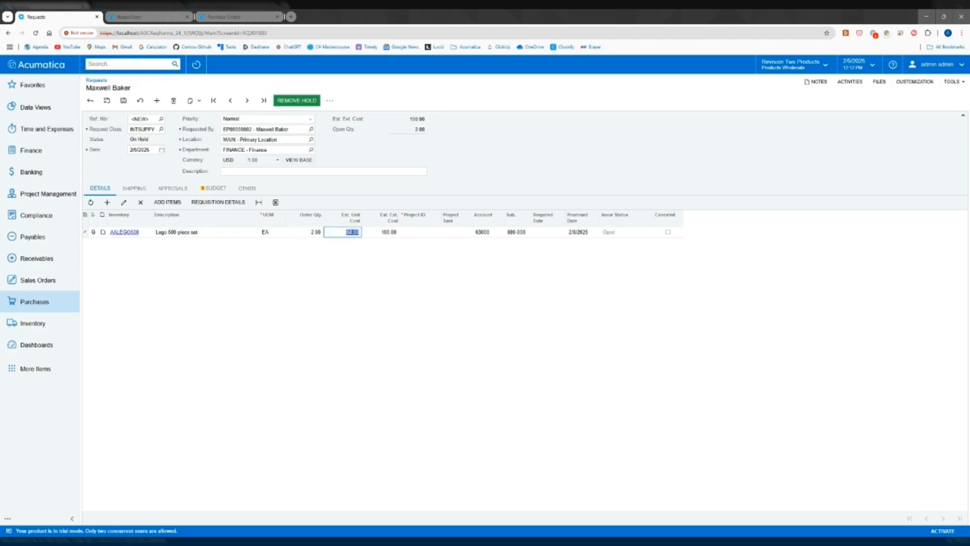
click(510, 178)
Try to open the request's file attachments and save the request without a project assigned
click(882, 83)
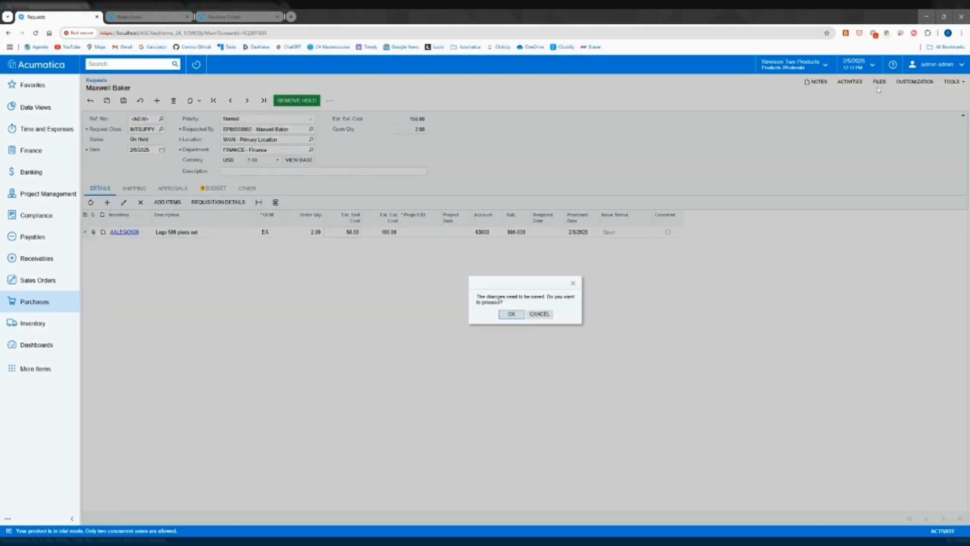
click(573, 283)
click(122, 100)
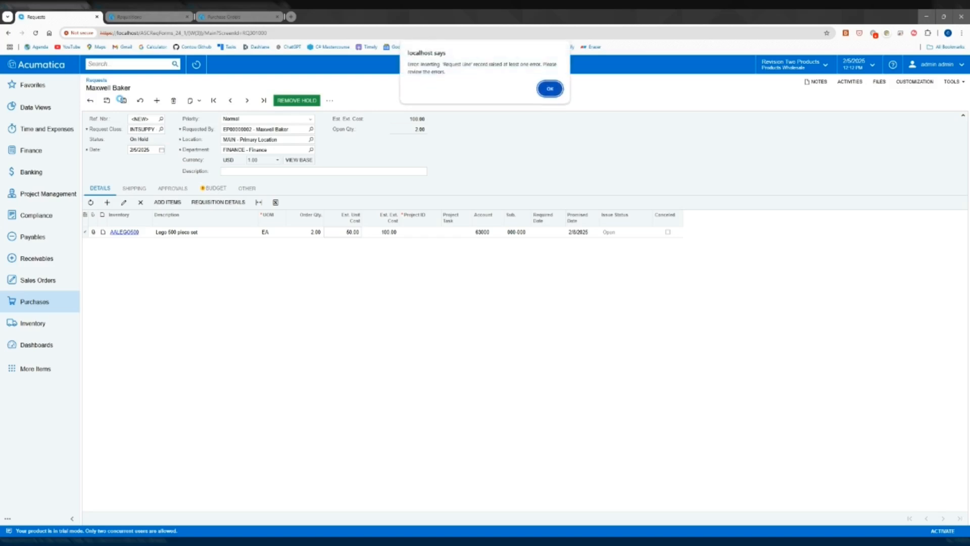
click(560, 89)
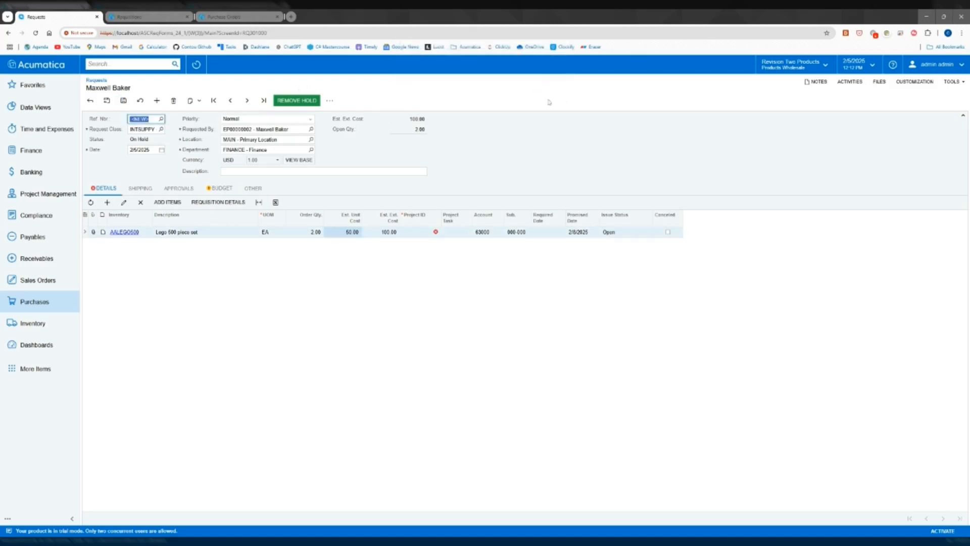
Assign project BUDGETBYM to the Lego line and save the request
click(436, 232)
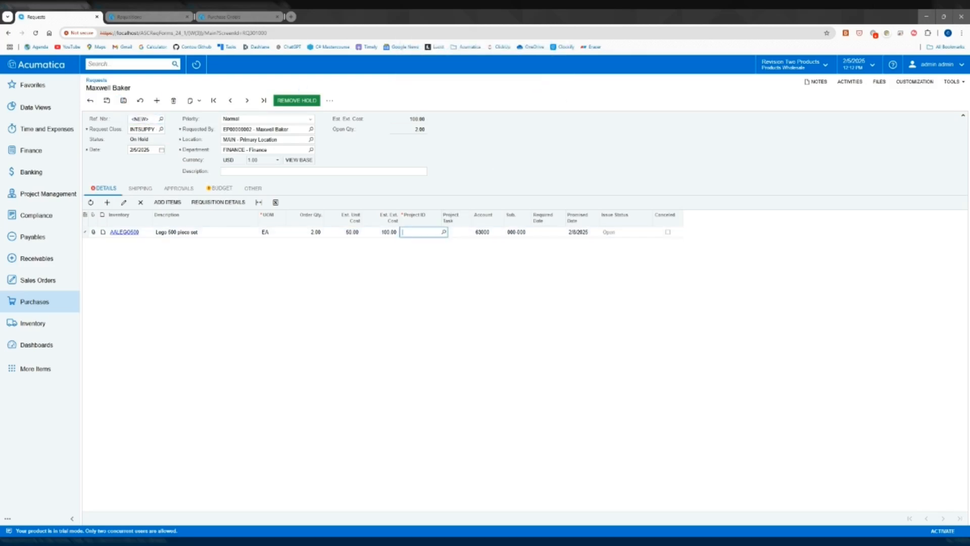
click(444, 231)
click(434, 309)
click(418, 260)
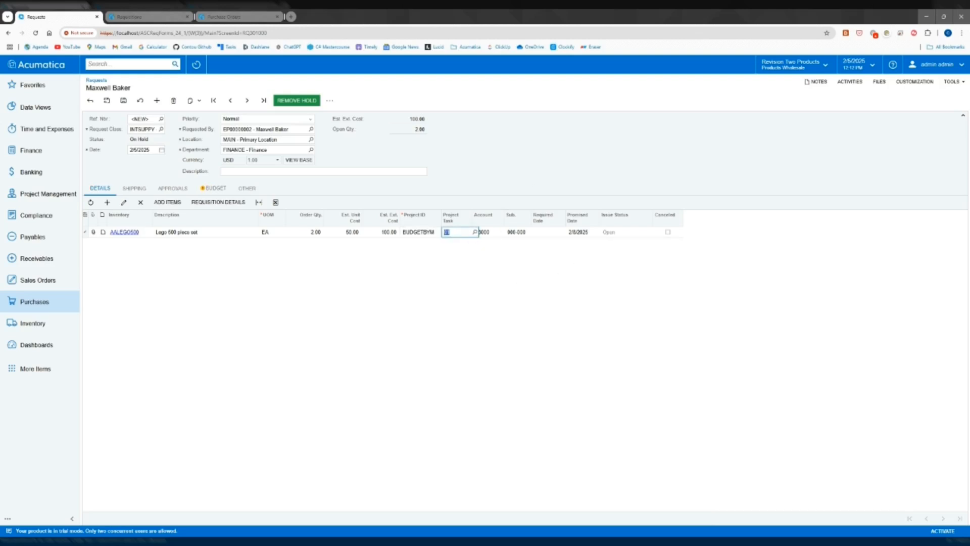
click(517, 179)
click(123, 100)
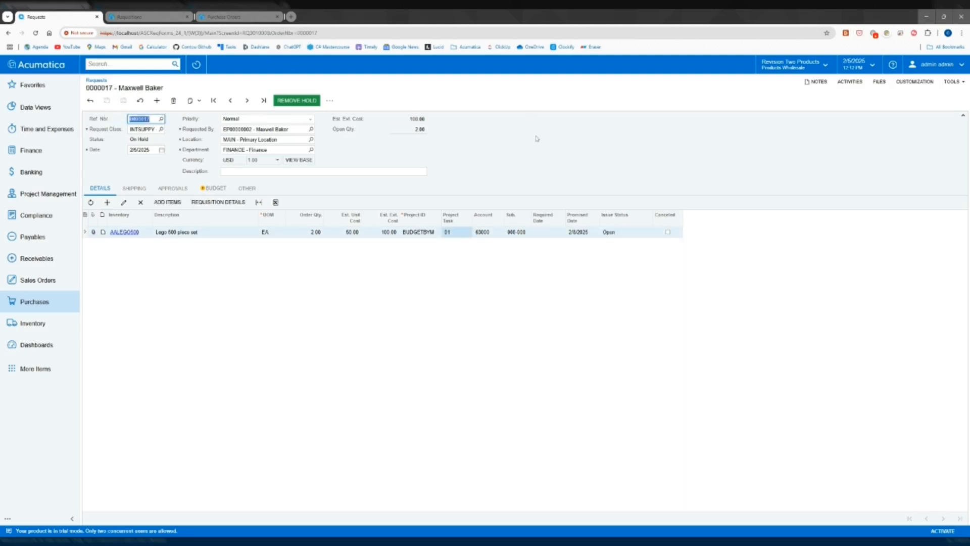
Attach the file JournalTranBuilder.txt to the saved request and remove the request from hold
click(553, 154)
click(882, 82)
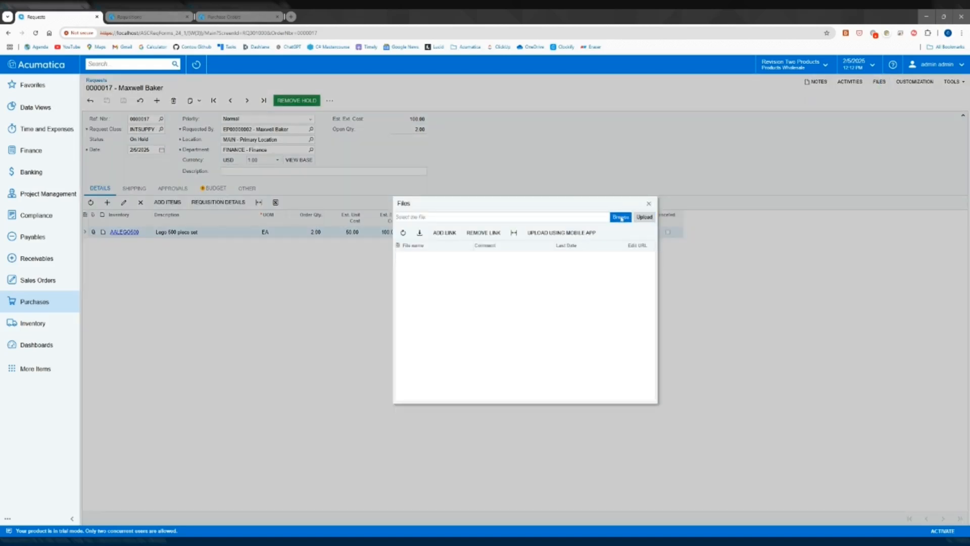
click(621, 218)
click(650, 217)
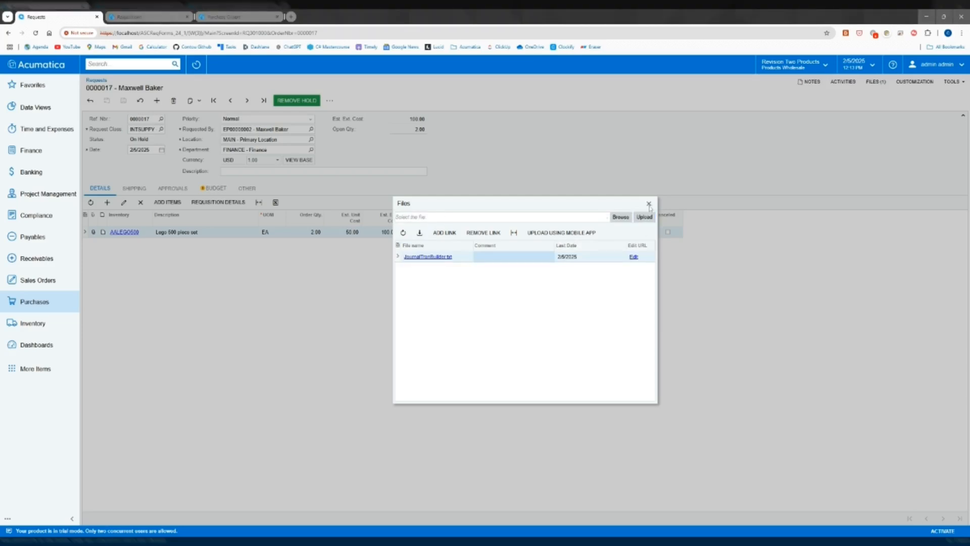
click(649, 204)
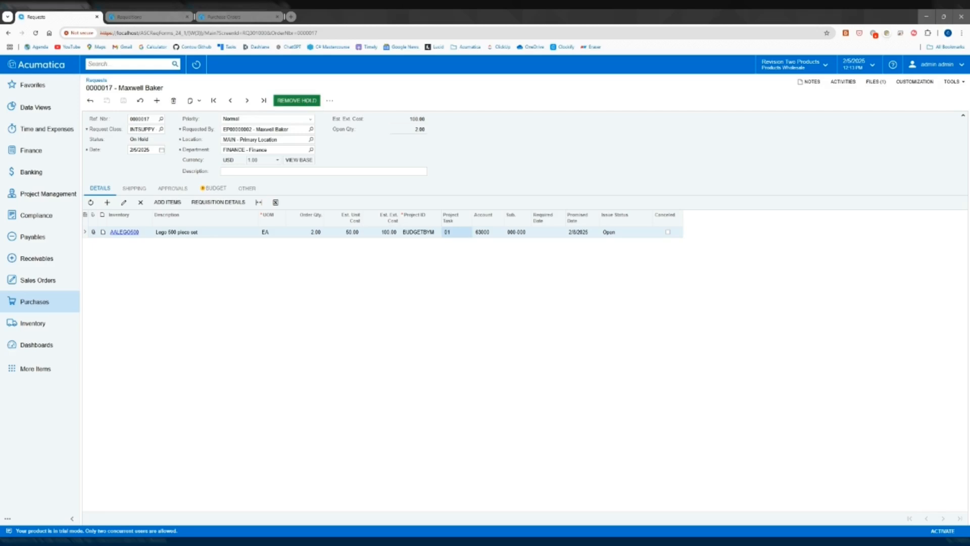
click(309, 103)
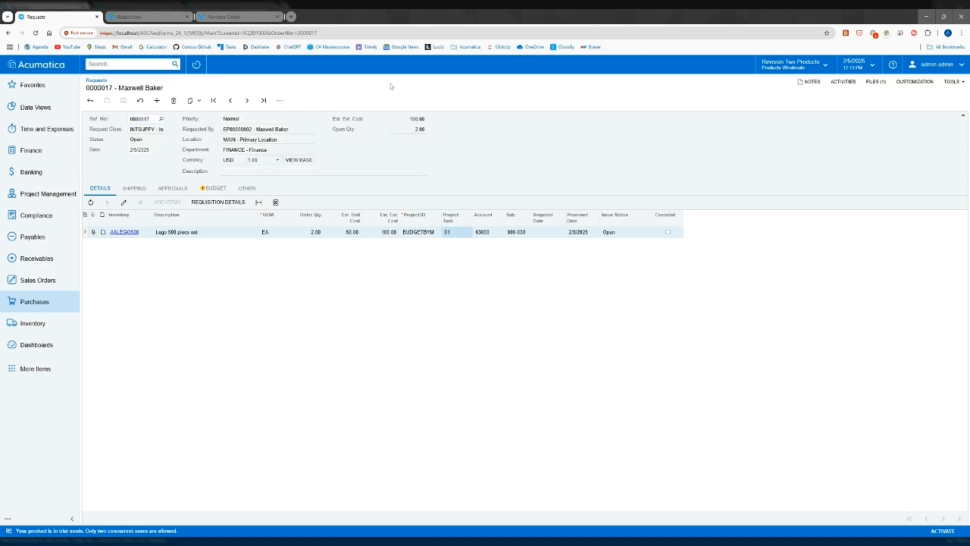
click(262, 129)
Switch to the Requisitions screen, reload it and start a new requisition record
click(127, 18)
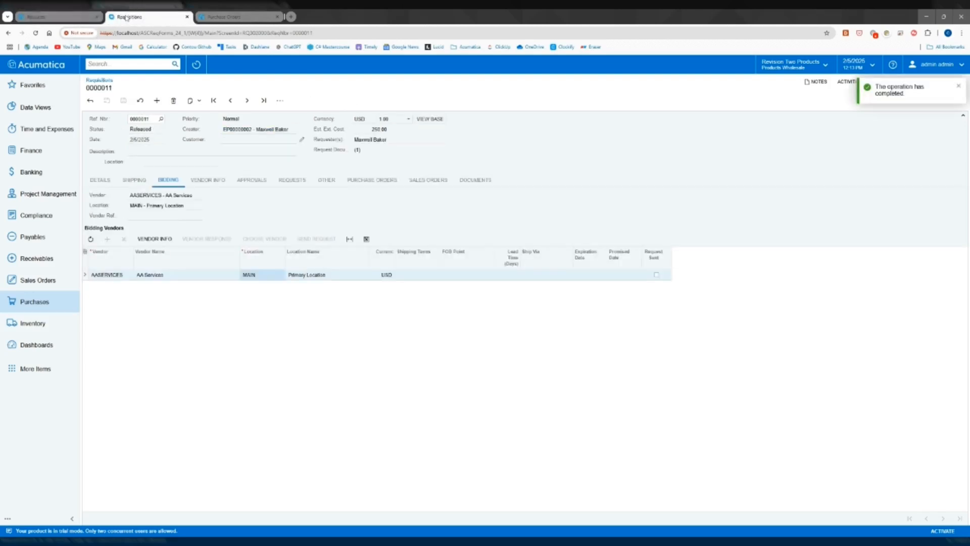
click(35, 32)
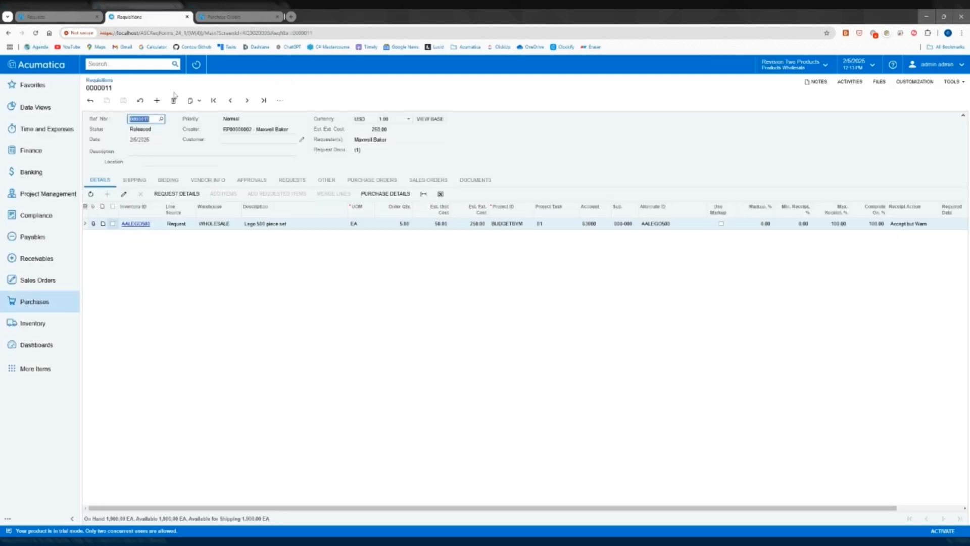
click(157, 100)
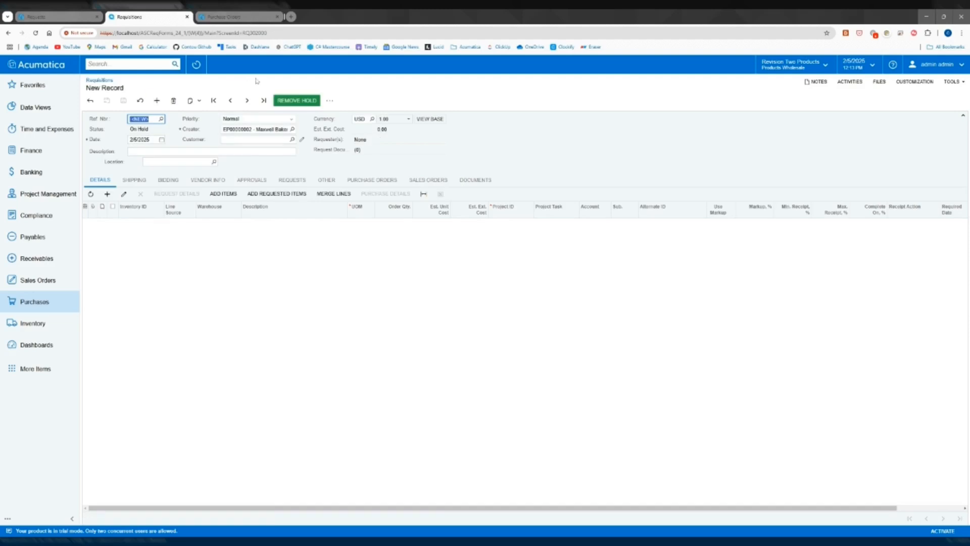
click(275, 77)
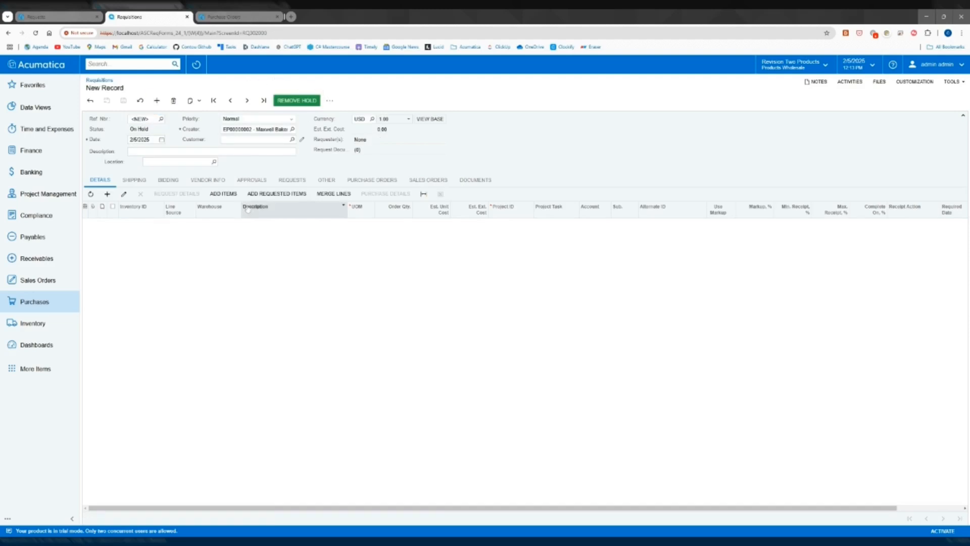
Add the requested AALEGO500 item from the INTSUPPY request to the new requisition
click(228, 193)
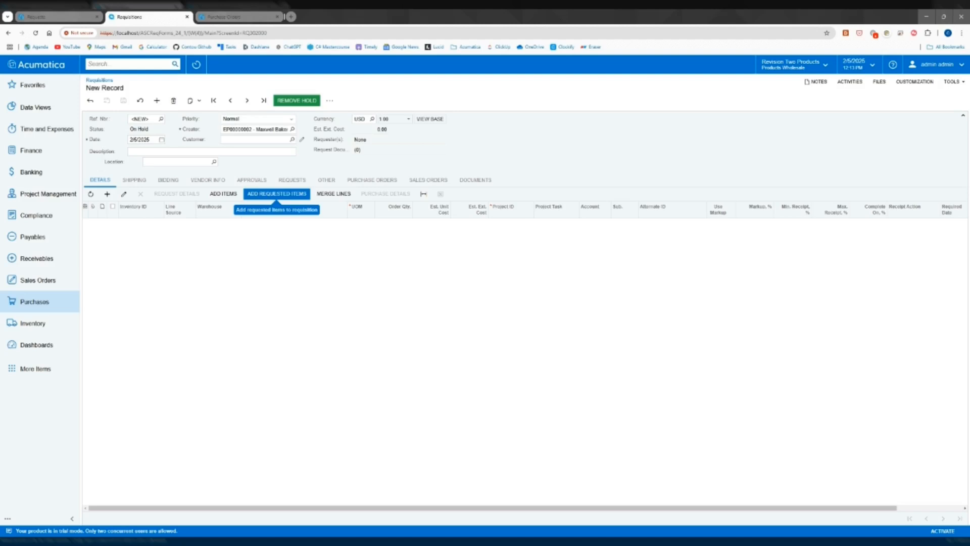
click(277, 194)
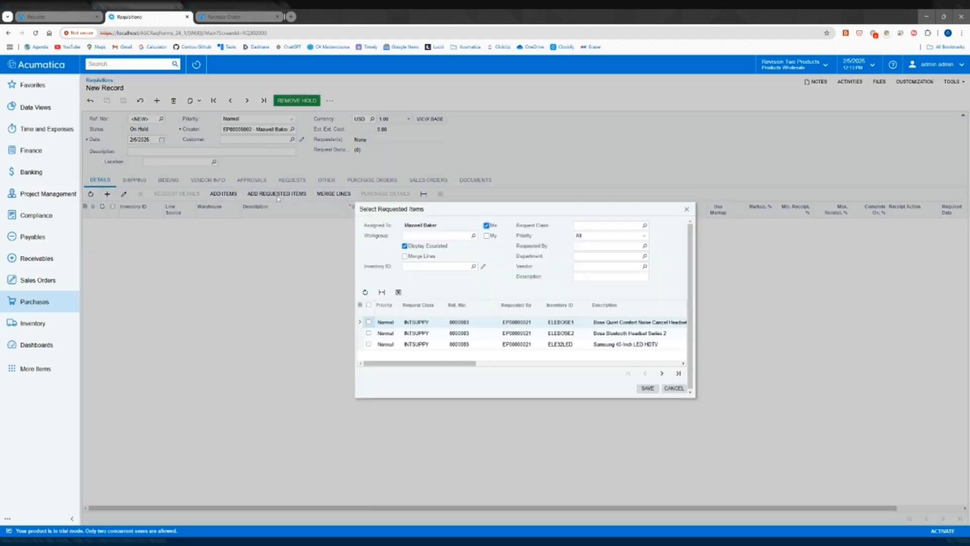
click(678, 374)
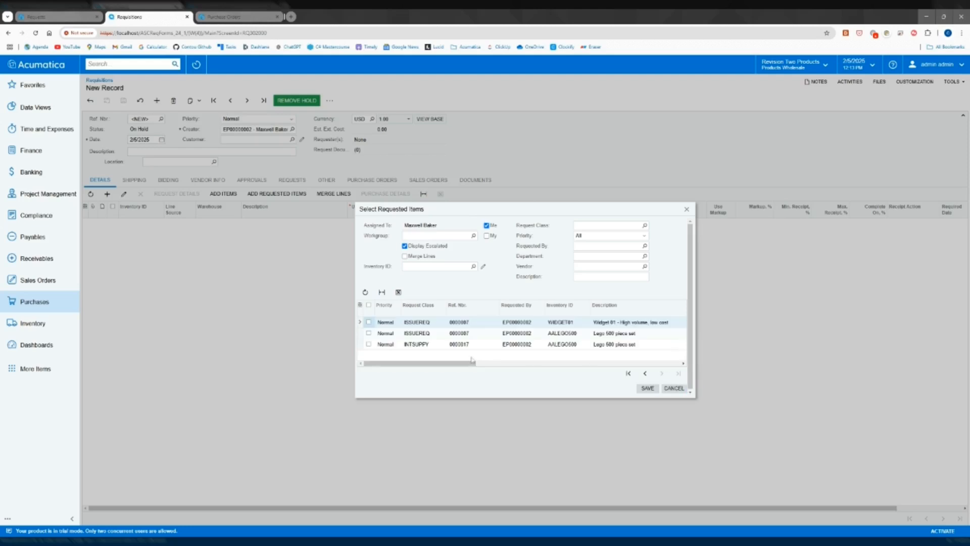
click(458, 346)
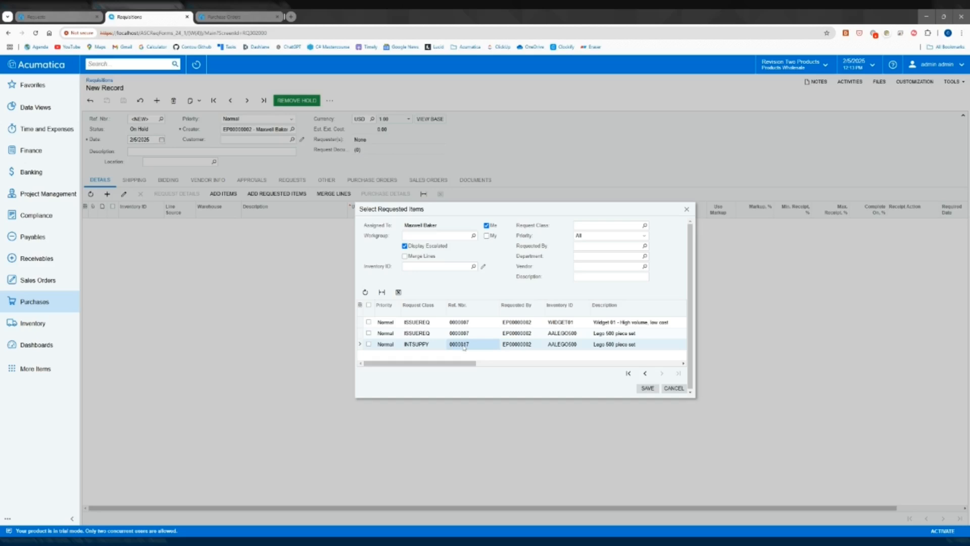
click(369, 345)
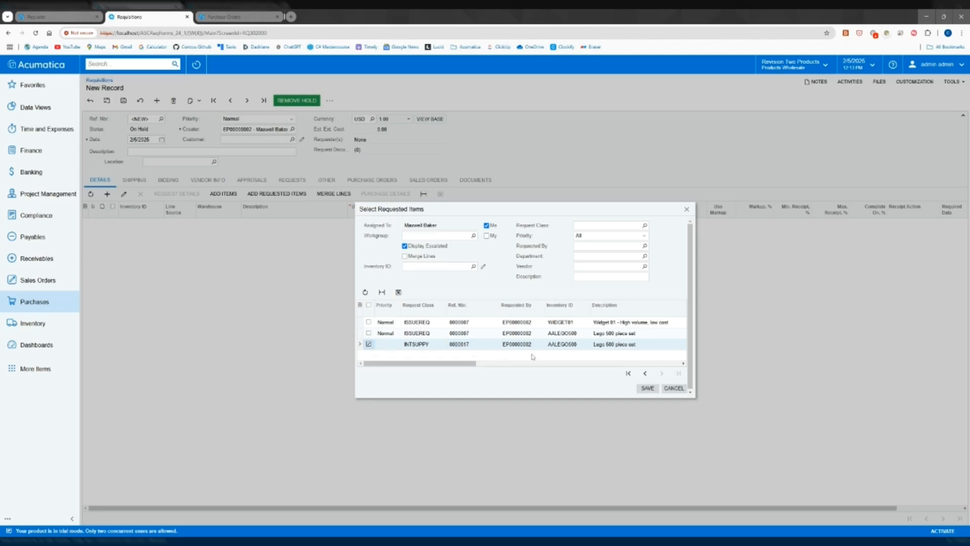
click(648, 388)
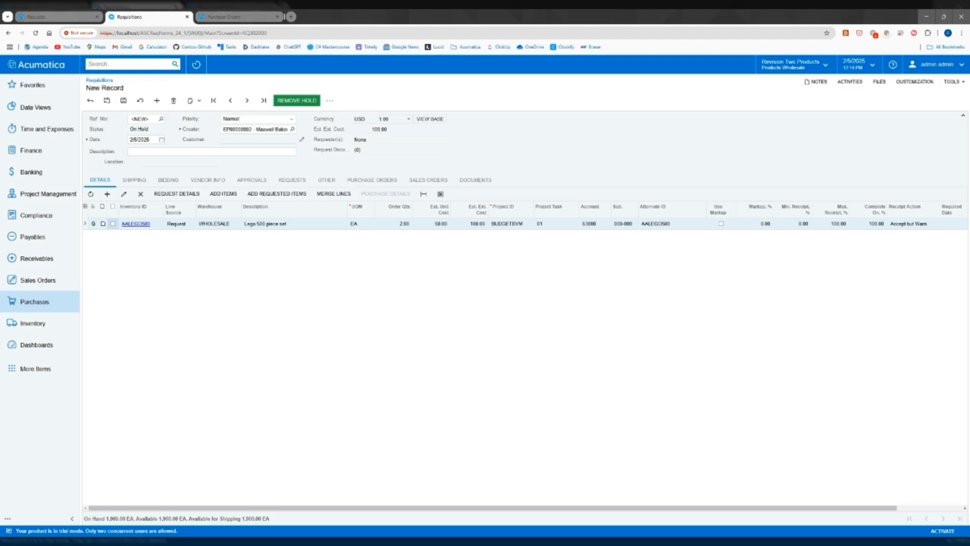
Check the line's project and task, save the requisition and remove it from hold
click(514, 226)
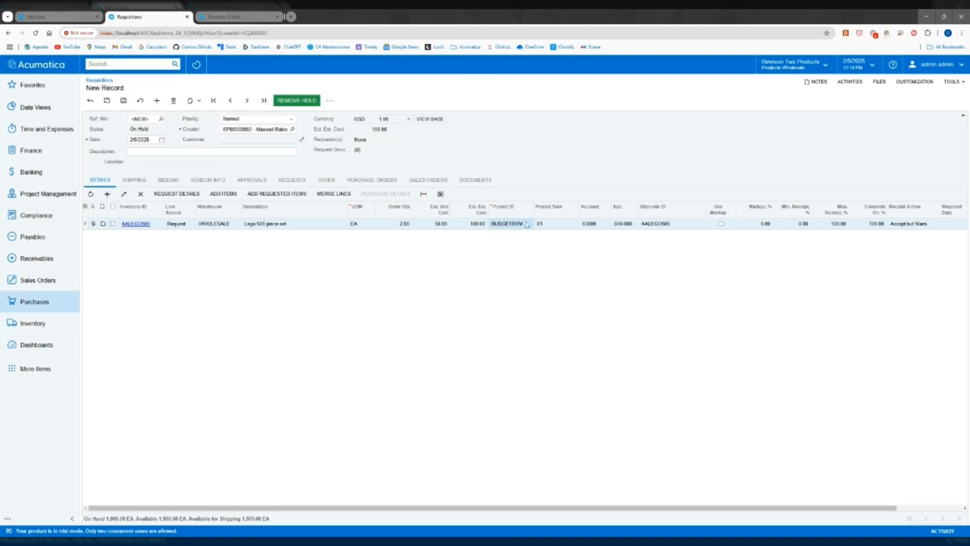
click(553, 225)
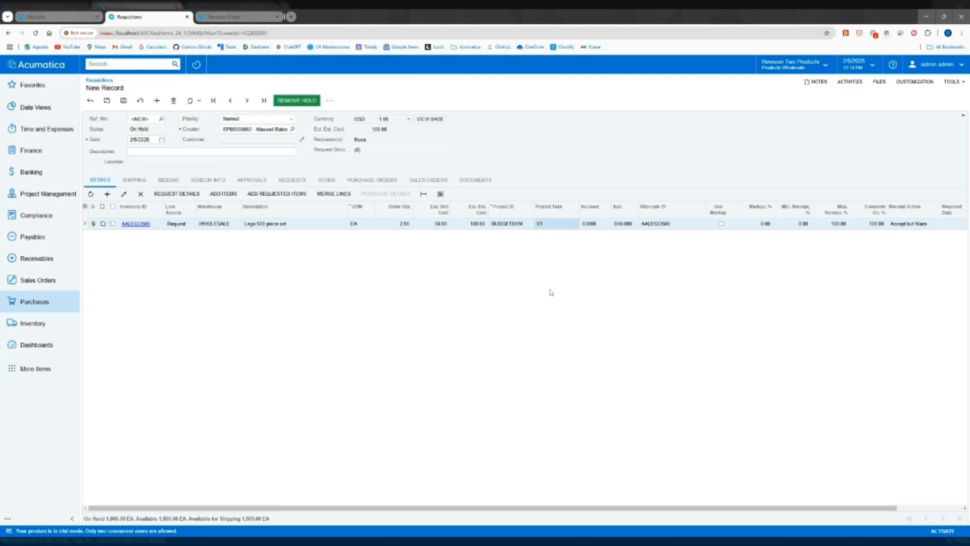
click(123, 100)
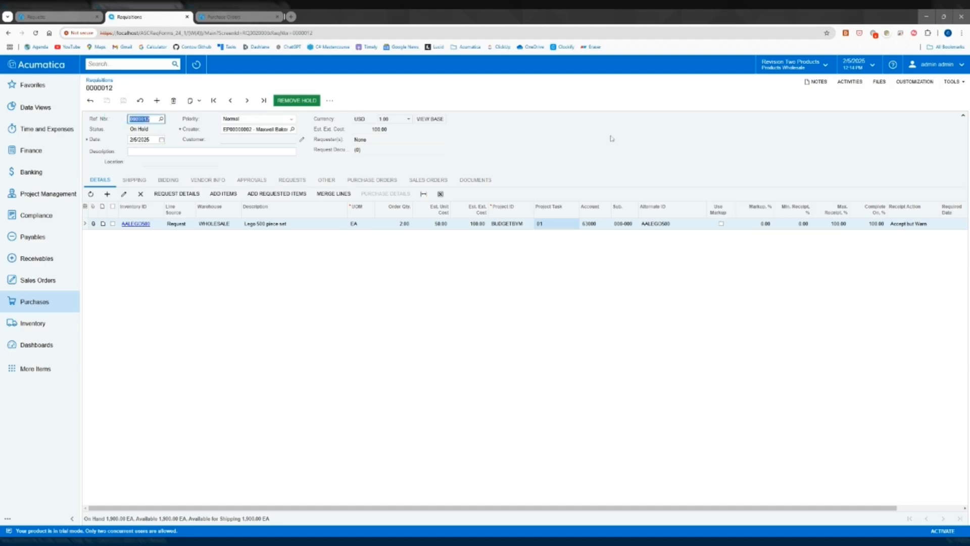
click(290, 101)
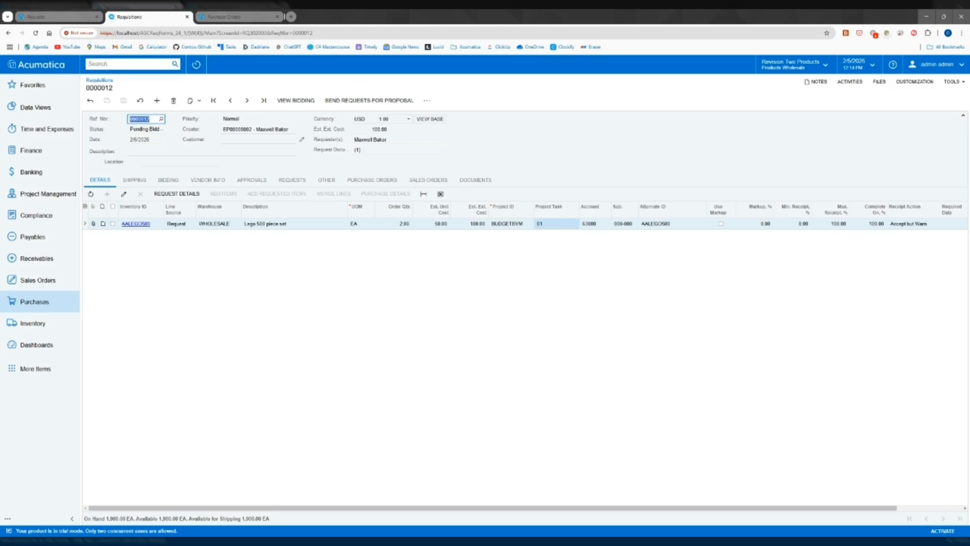
Compare the requisition's requester with the original request, and review its request document count and linked documents
click(370, 140)
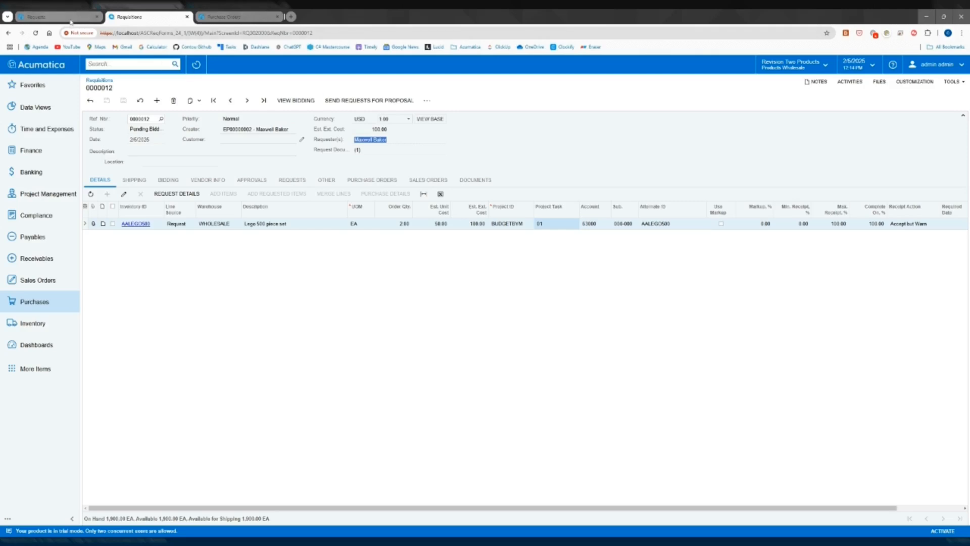
click(71, 20)
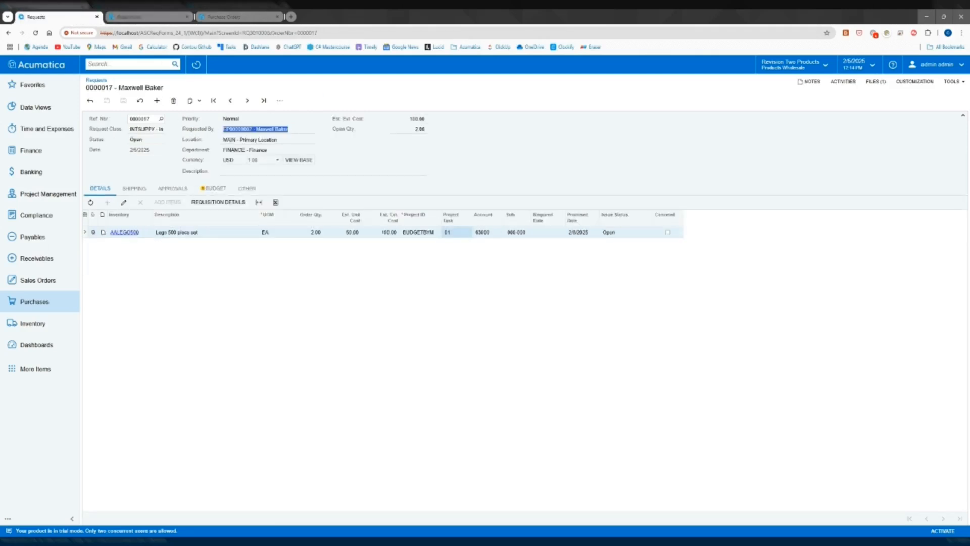
click(136, 18)
click(358, 150)
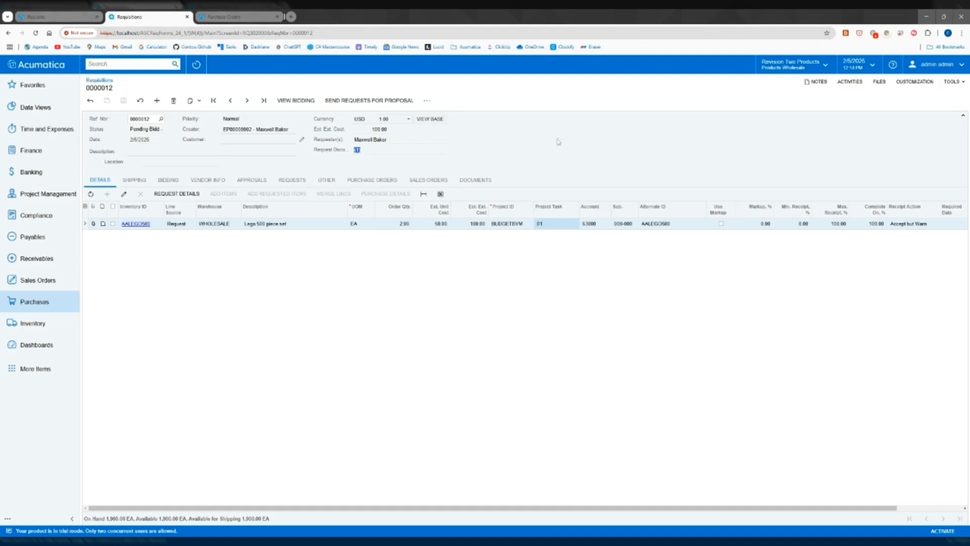
click(478, 180)
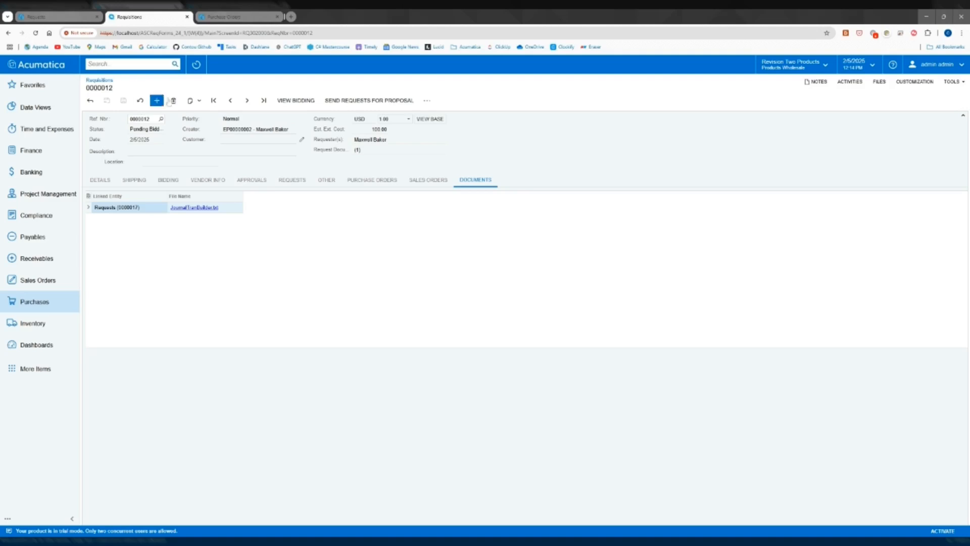
Add AASERVICES as a bidding vendor at its MAIN location, choose it as the requisition's vendor and save
click(100, 179)
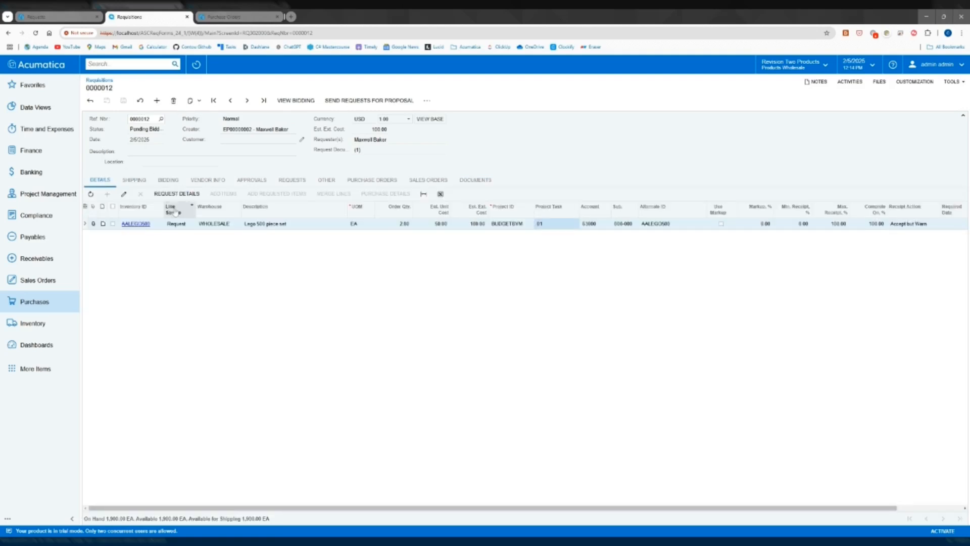
click(169, 180)
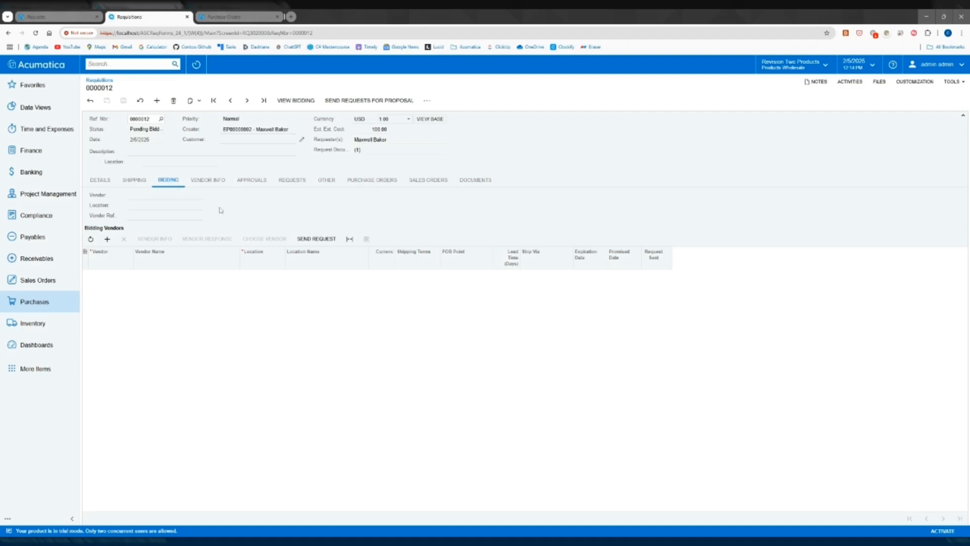
click(107, 239)
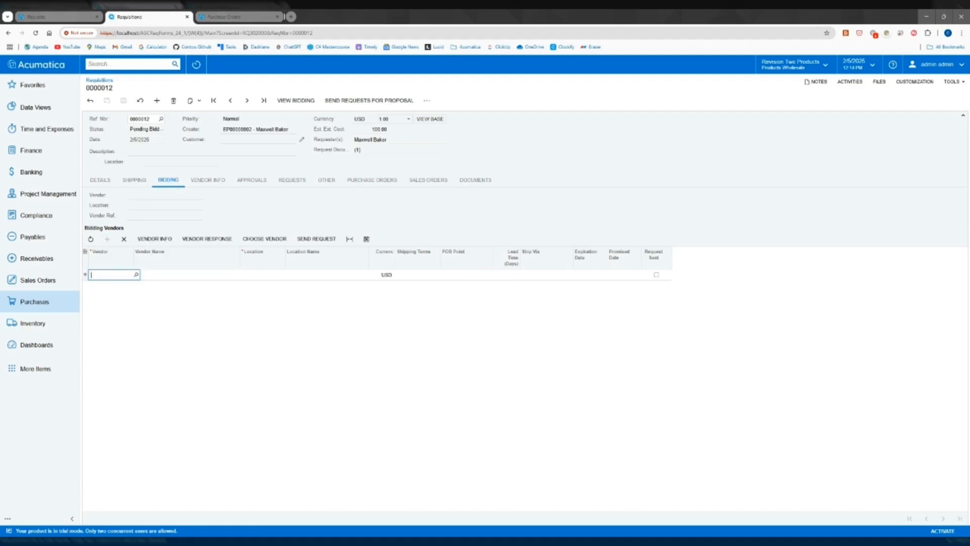
click(136, 274)
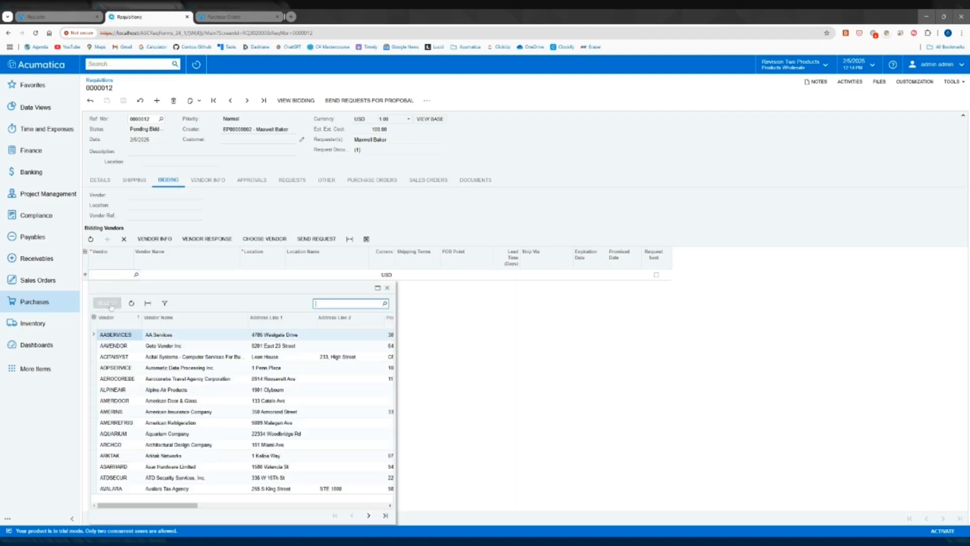
click(108, 303)
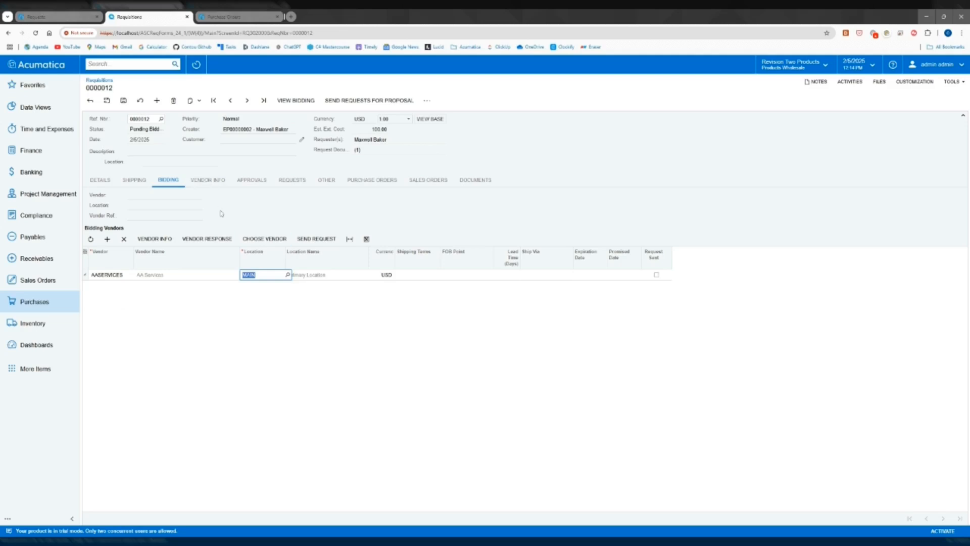
click(264, 238)
click(124, 100)
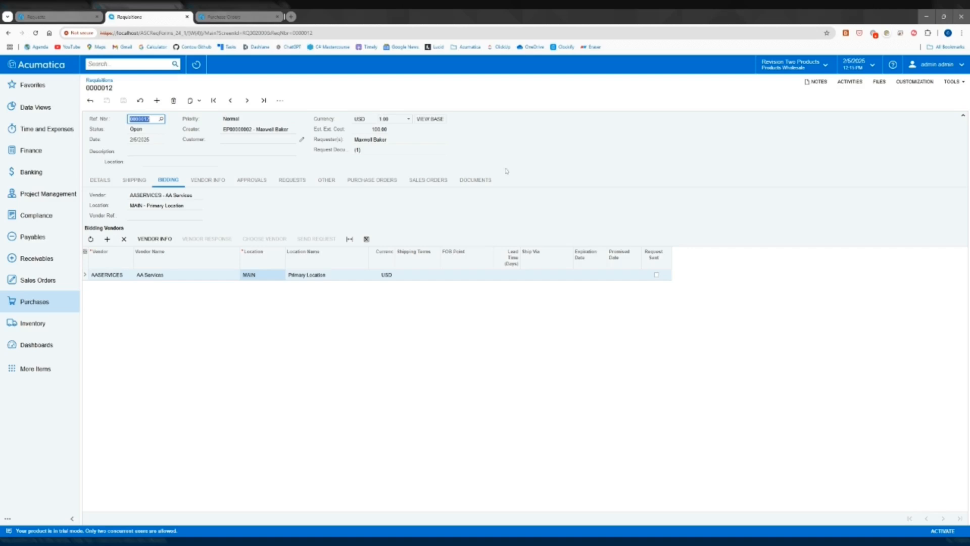
Create the purchase order from requisition 0000012 and open the newest AASERVICES order, PO002419, on the Purchase Orders screen
click(281, 101)
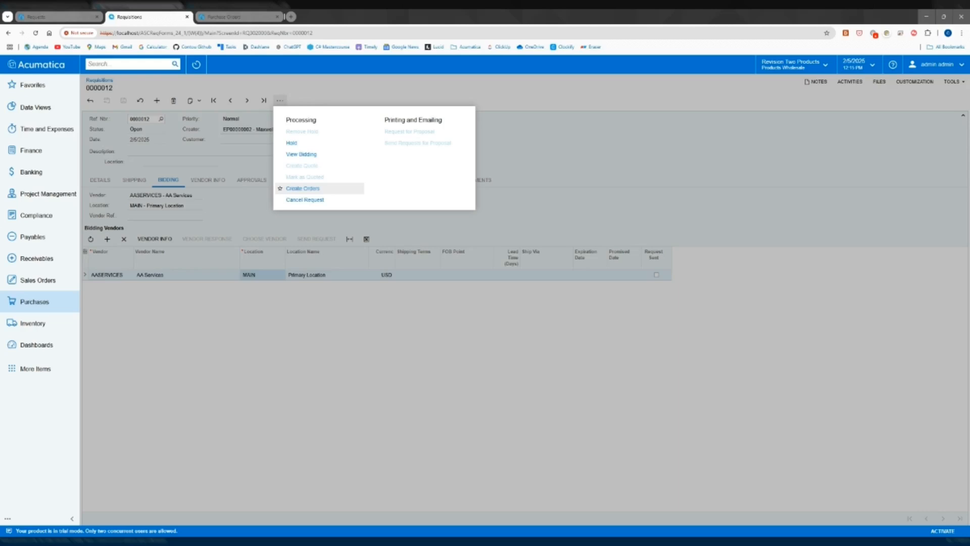
click(303, 188)
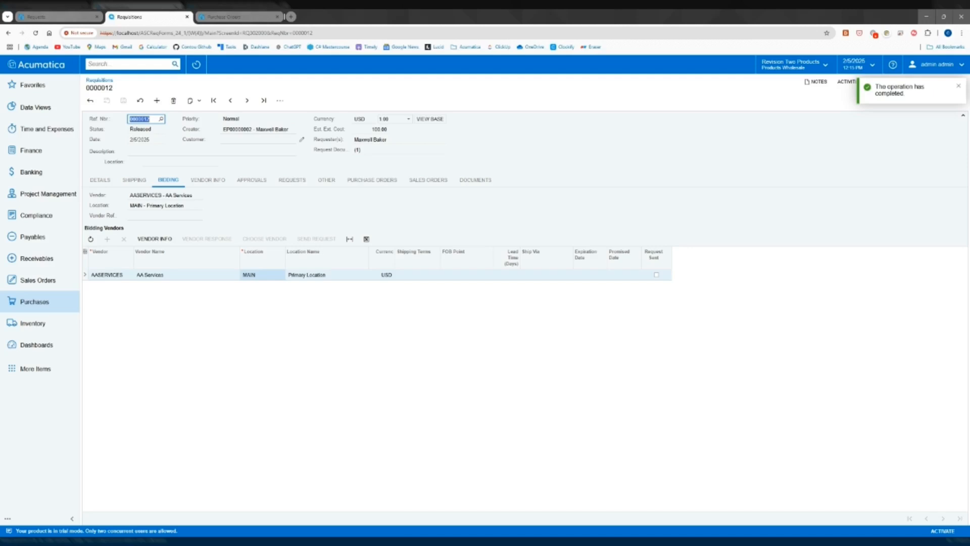
click(250, 14)
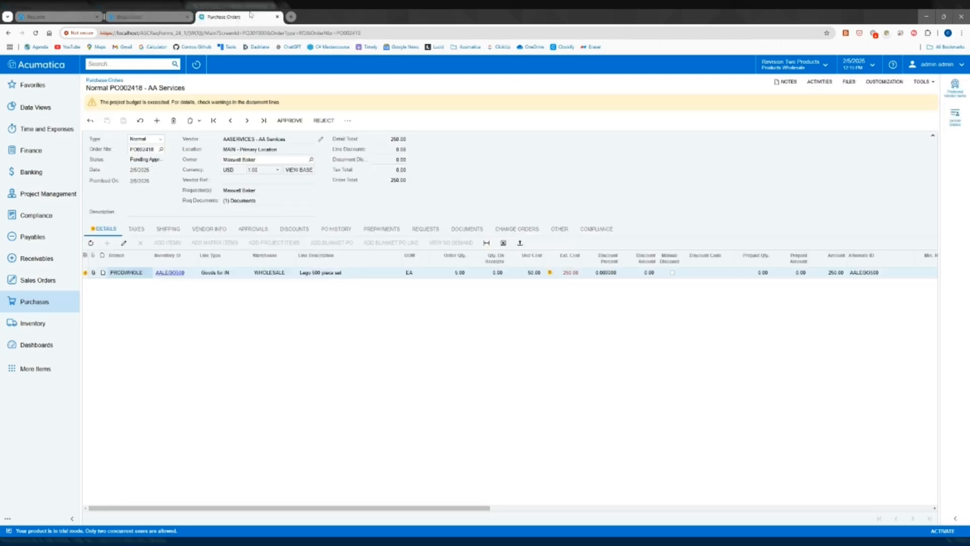
click(36, 33)
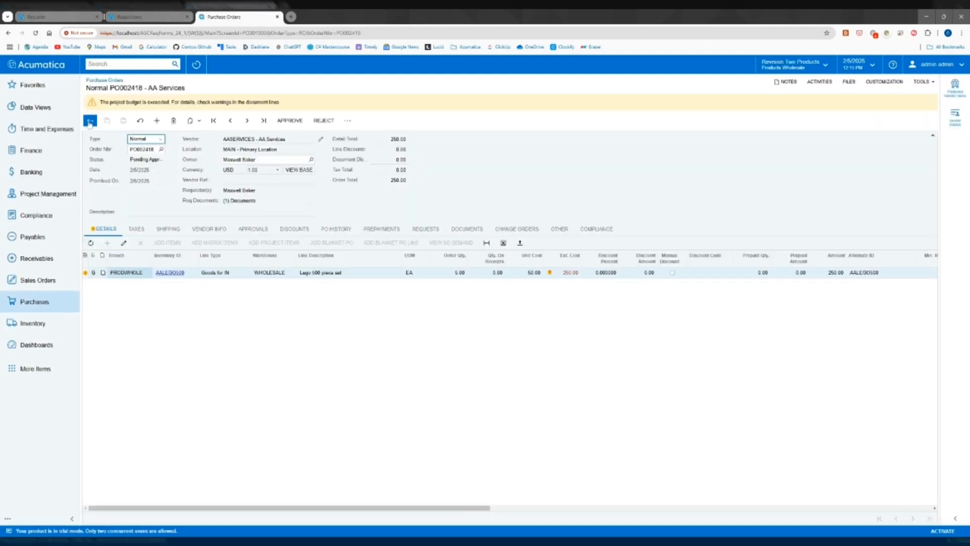
click(89, 124)
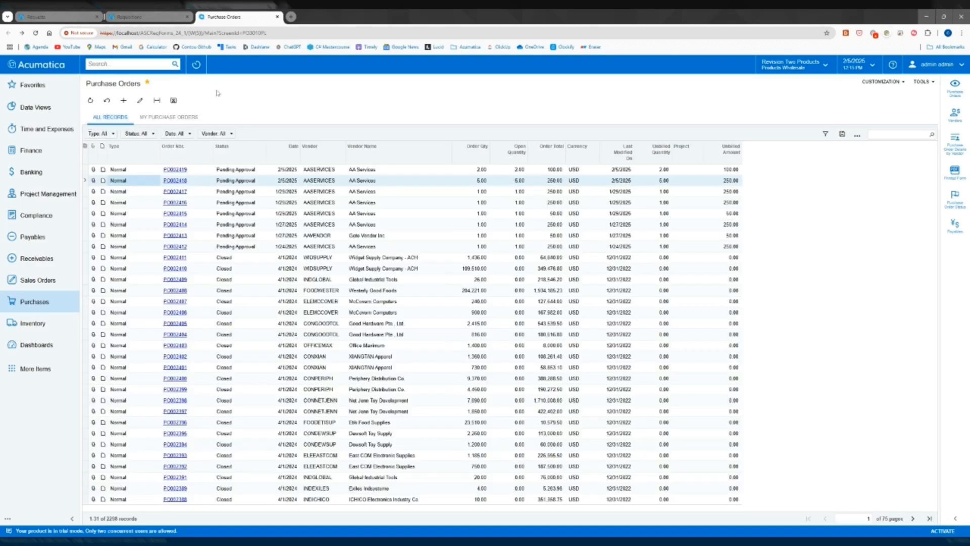
click(178, 171)
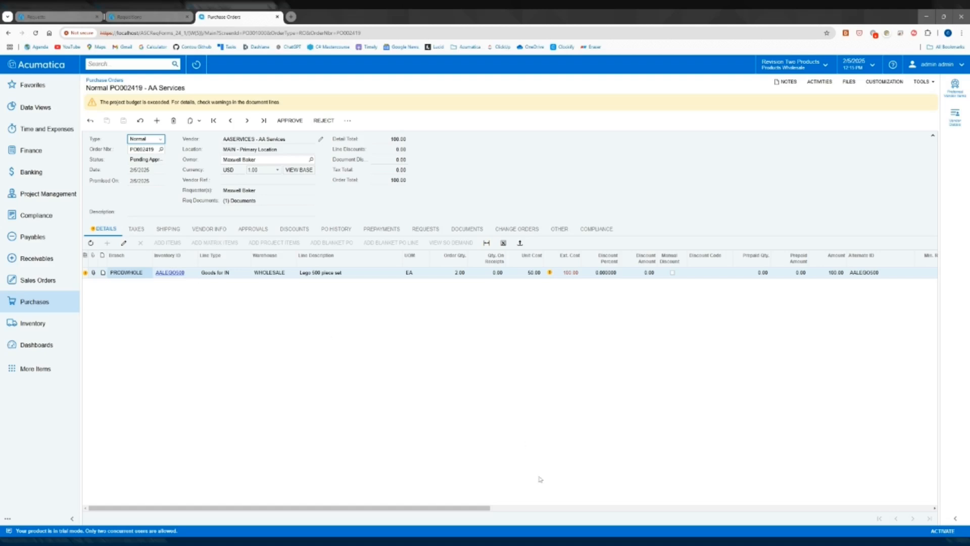
Check the project and project task on the purchase order's AALEGO500 line
drag(463, 507, 826, 485)
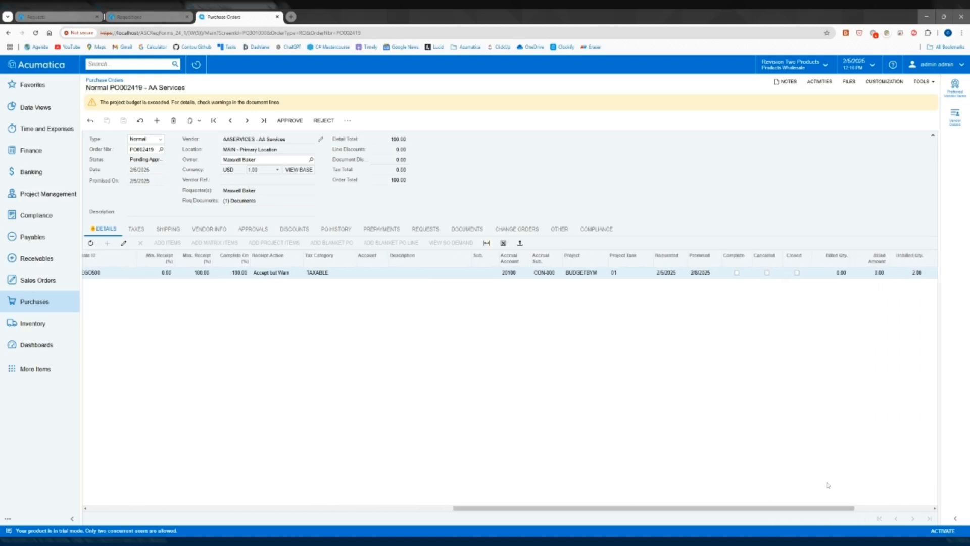
click(583, 262)
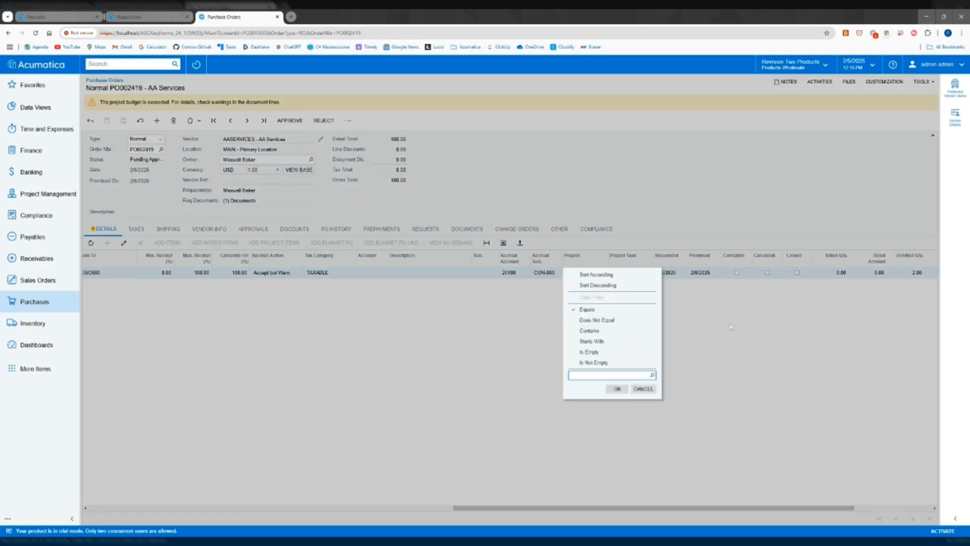
click(733, 329)
click(583, 275)
click(621, 275)
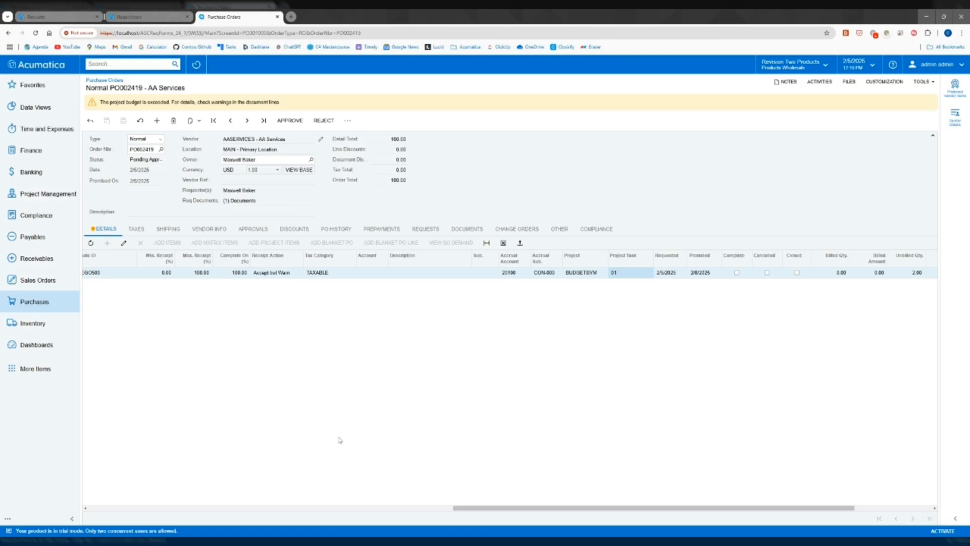
click(578, 279)
click(621, 277)
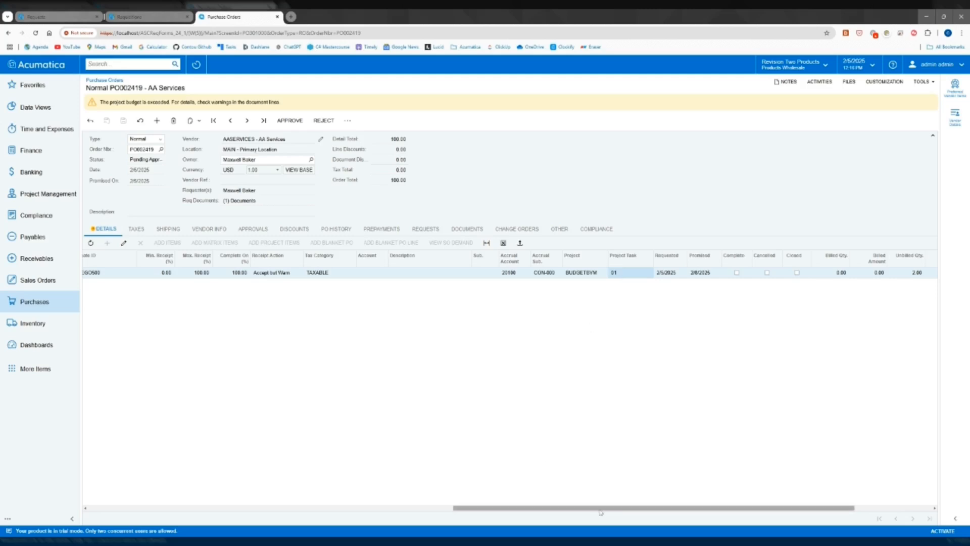
drag(600, 507, 323, 506)
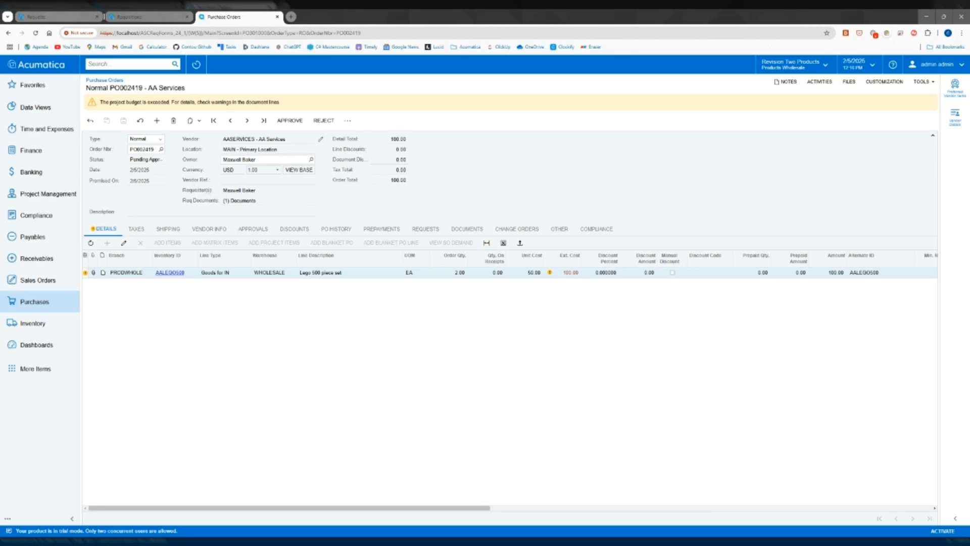
Review the purchase order's requester and request document count, and open its linked documents
click(239, 190)
click(227, 201)
click(376, 205)
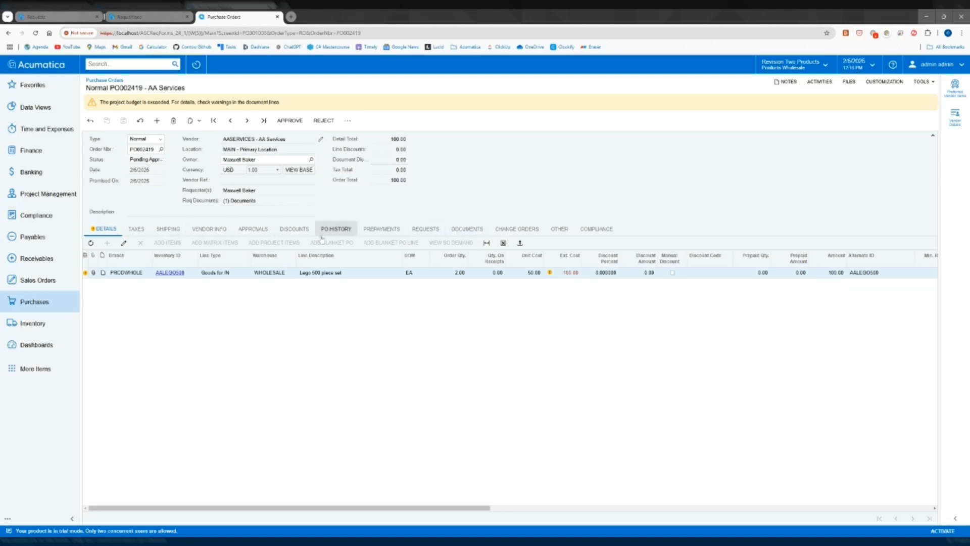
click(458, 233)
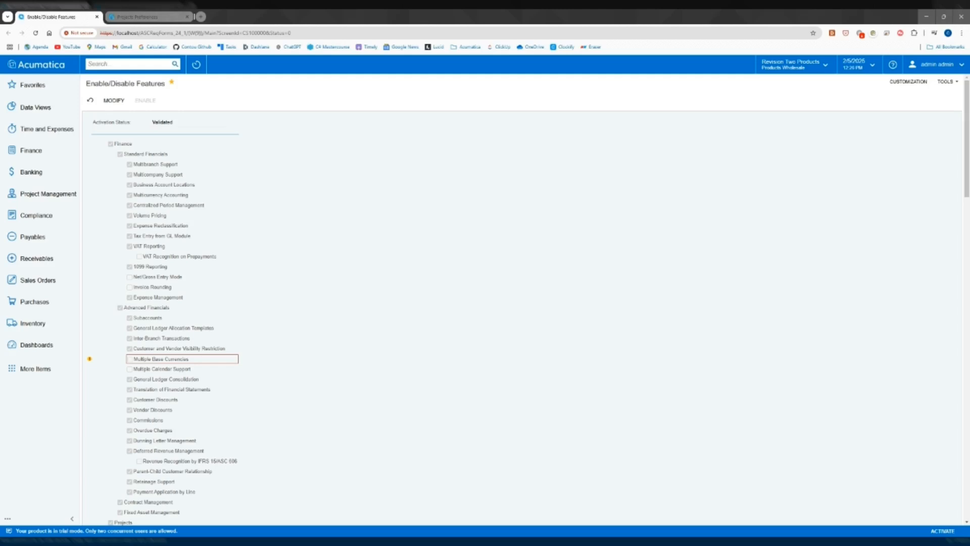
Search the Enable/Disable Features page for "project acc" to check the Project Accounting feature
key(ctrl+f)
text(project)
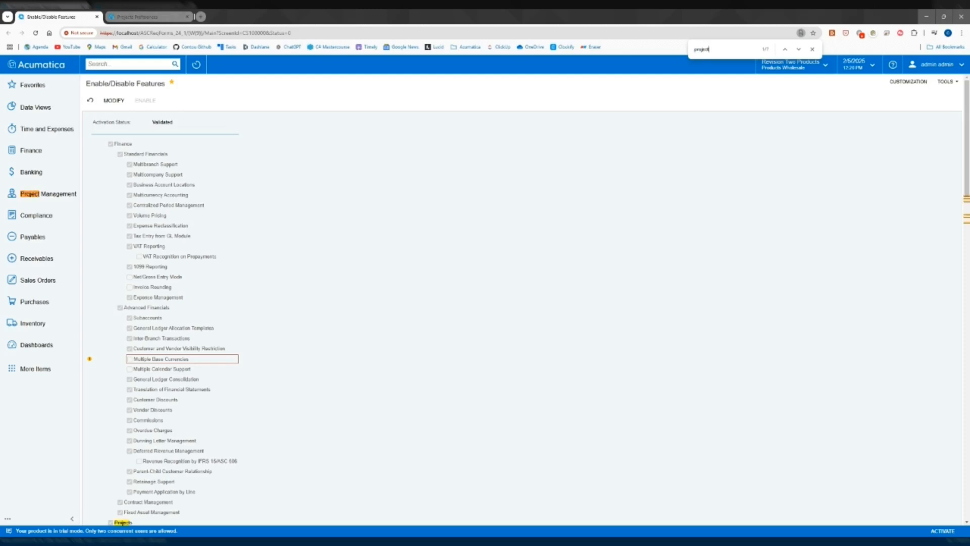
text( acc)
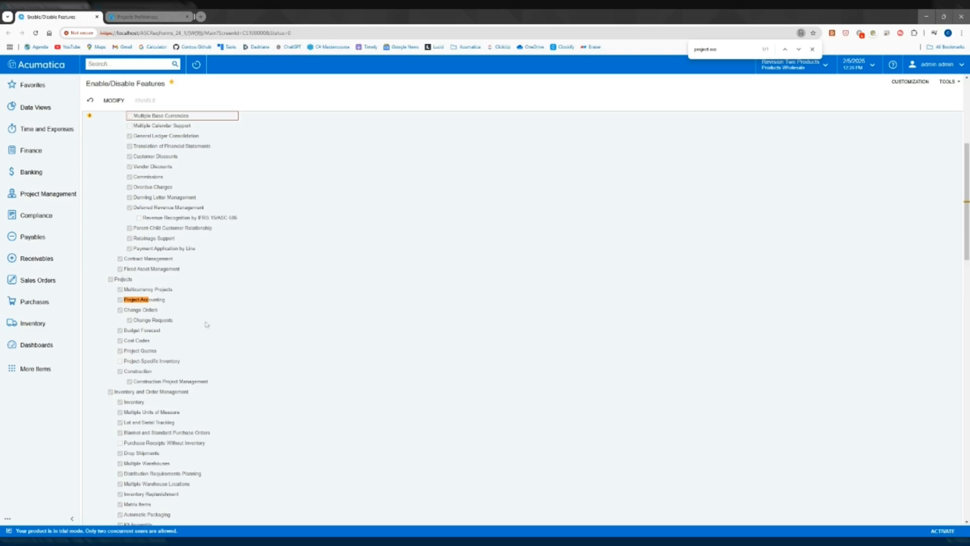
Search the features page for "cost cod" to check the Cost Codes feature, and switch to Projects Preferences
double_click(713, 49)
key(BackSpace)
key(BackSpace)
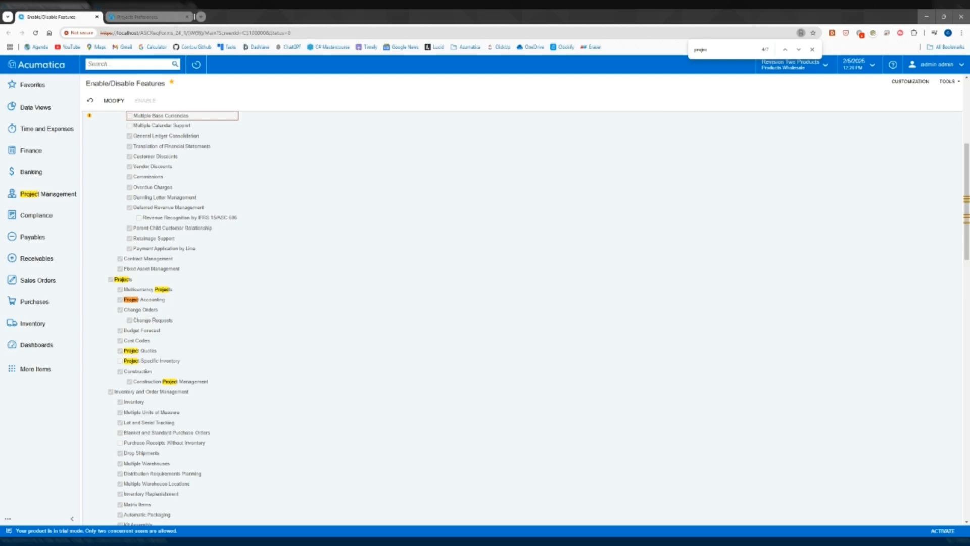
key(BackSpace)
key(BackSpace)
key(BackSpace)
key(BackSpace)
key(BackSpace)
key(BackSpace)
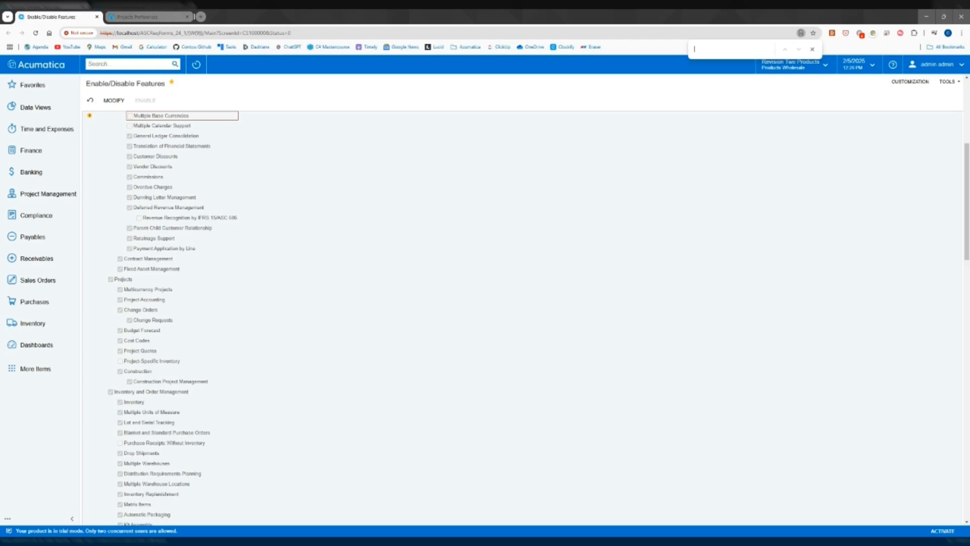
text(cost cod)
click(812, 49)
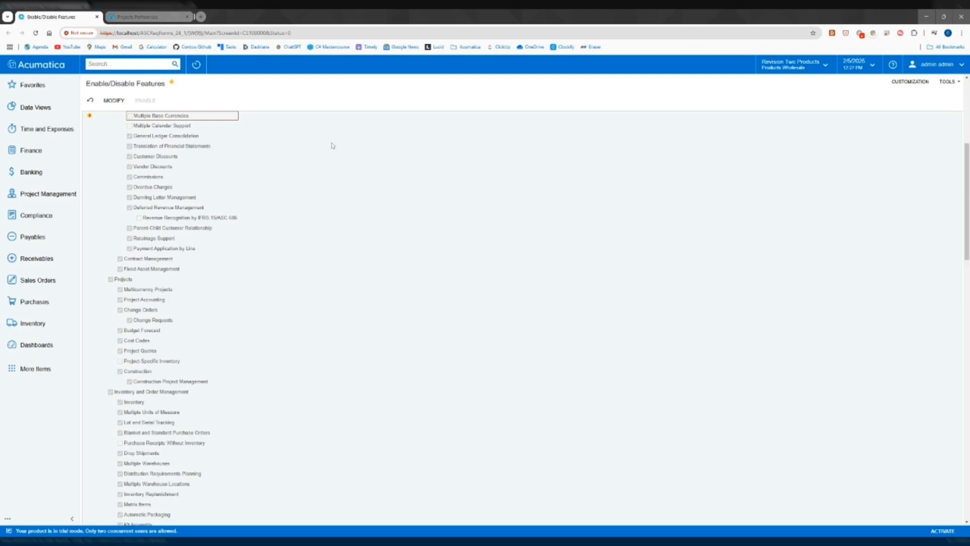
click(144, 18)
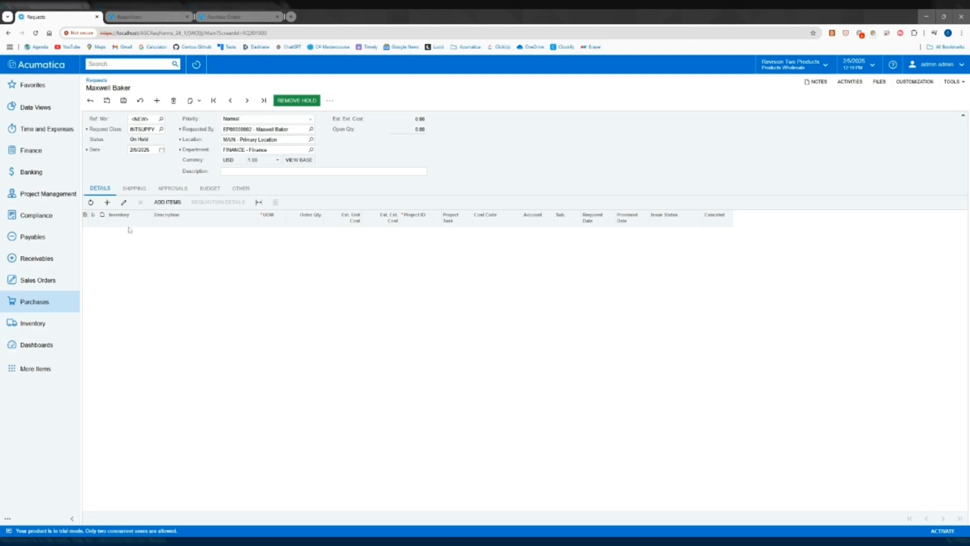
Add an AALEGO500 line with an order quantity of 3 to the new INTSUPPY request
click(107, 203)
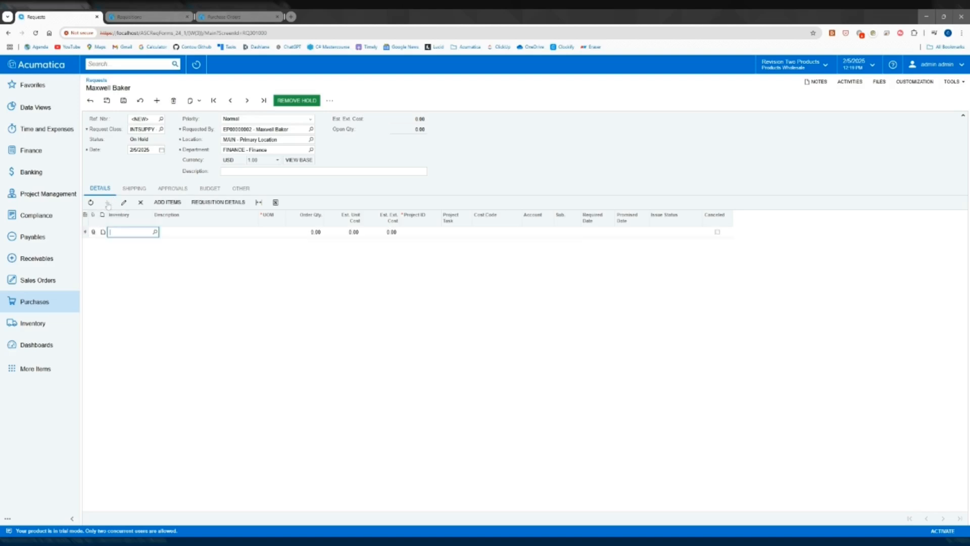
click(155, 232)
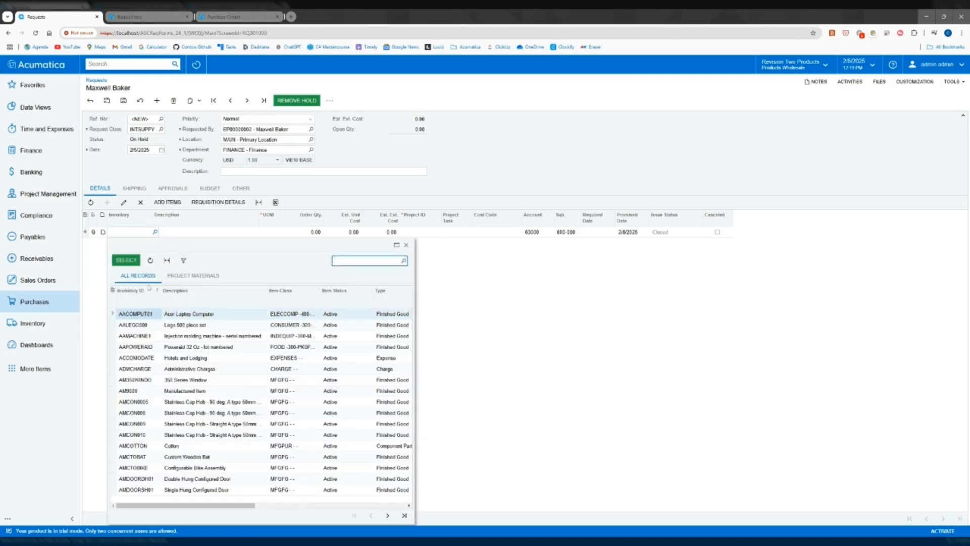
click(143, 326)
click(127, 260)
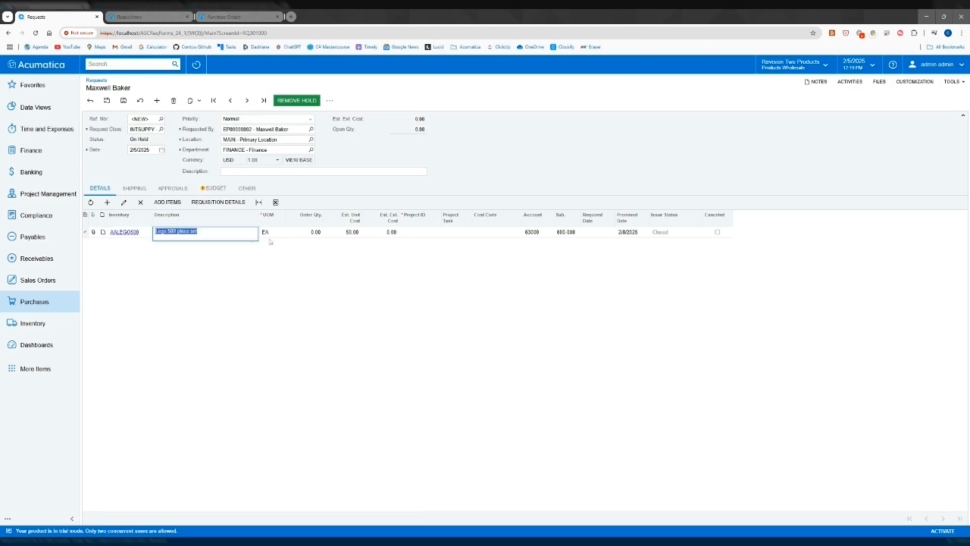
click(310, 233)
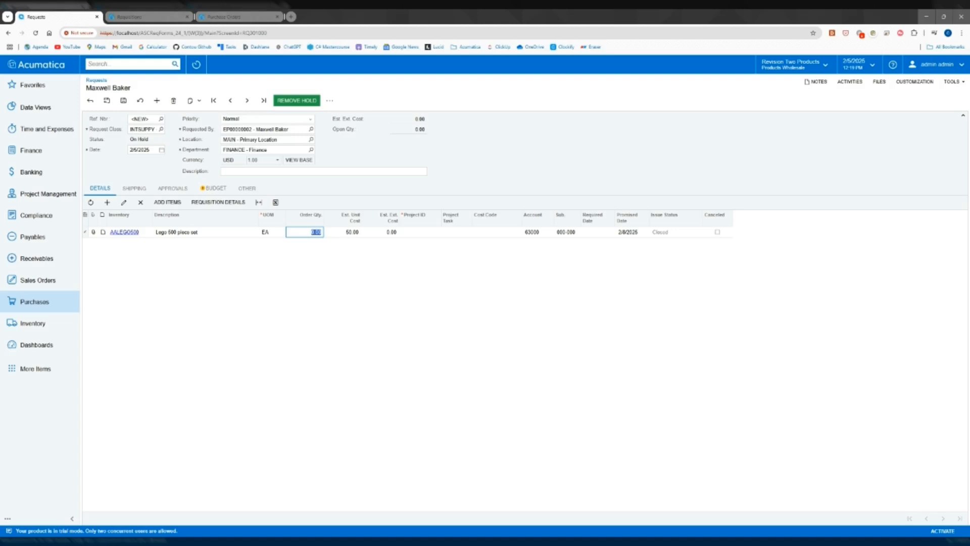
text(3)
key(Tab)
Assign the request line to project CSTRREST and project task 01, General Requirements
click(435, 234)
click(444, 232)
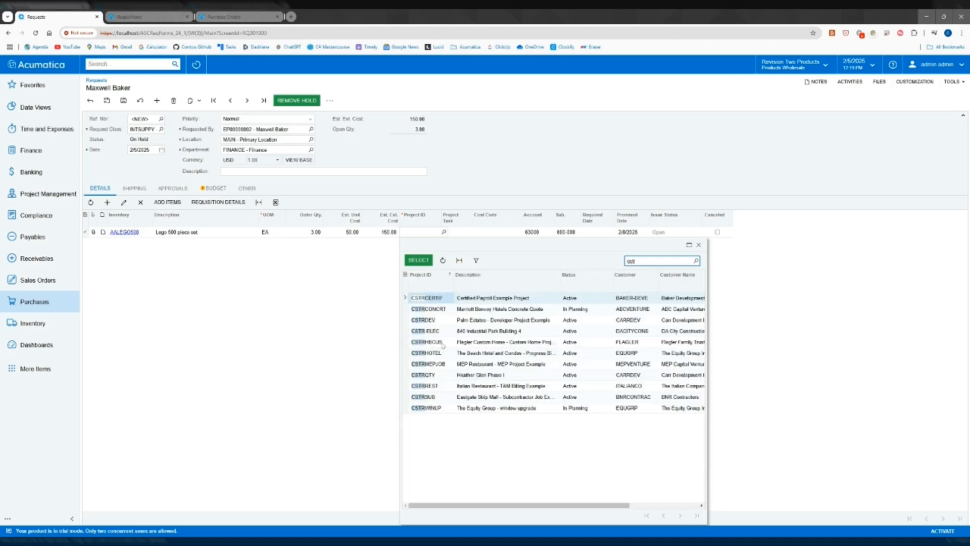
click(442, 387)
click(418, 260)
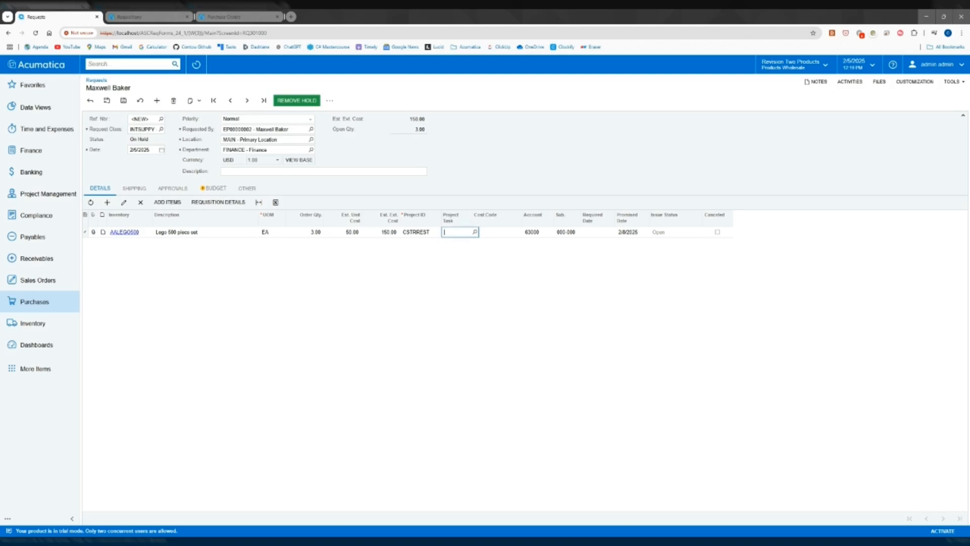
click(475, 231)
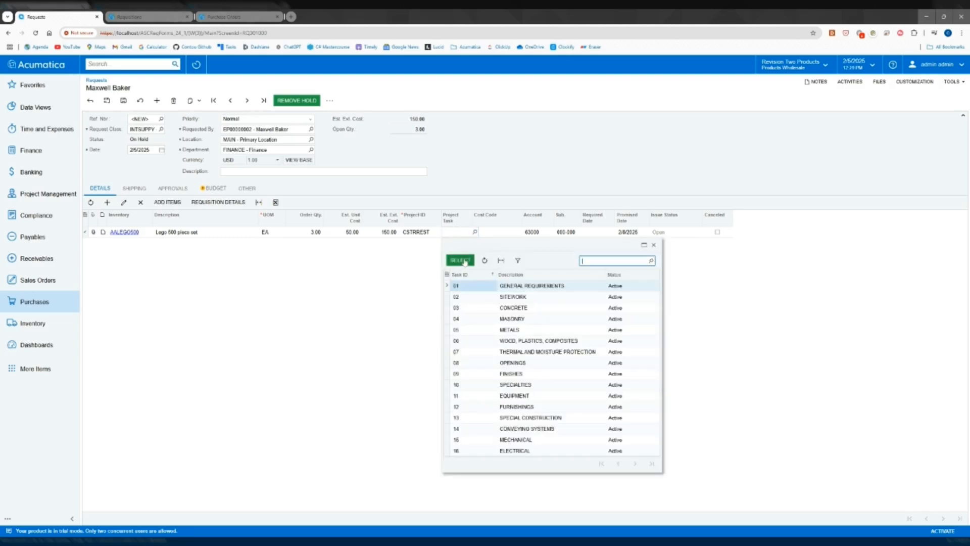
click(464, 261)
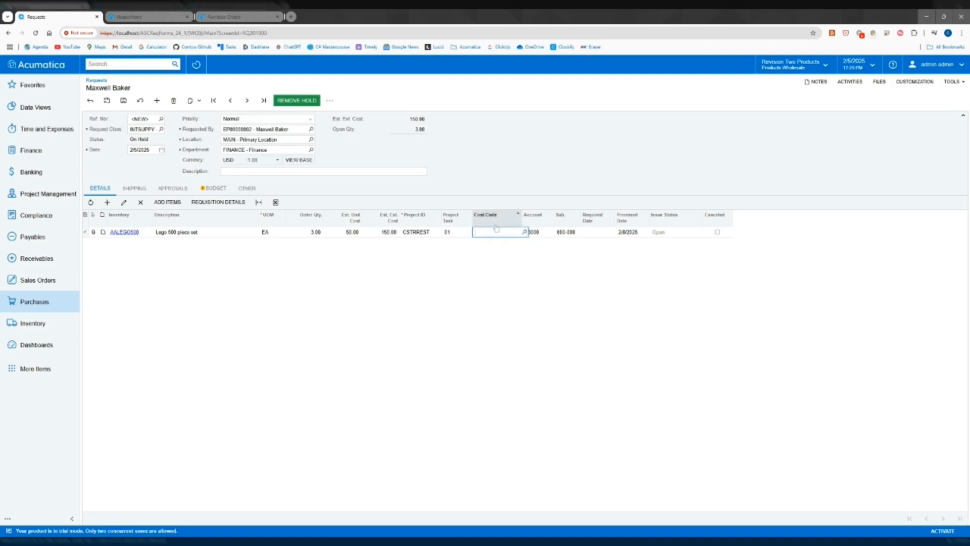
Set the request line's cost code to 01-311, Operations- Project Manager
click(524, 232)
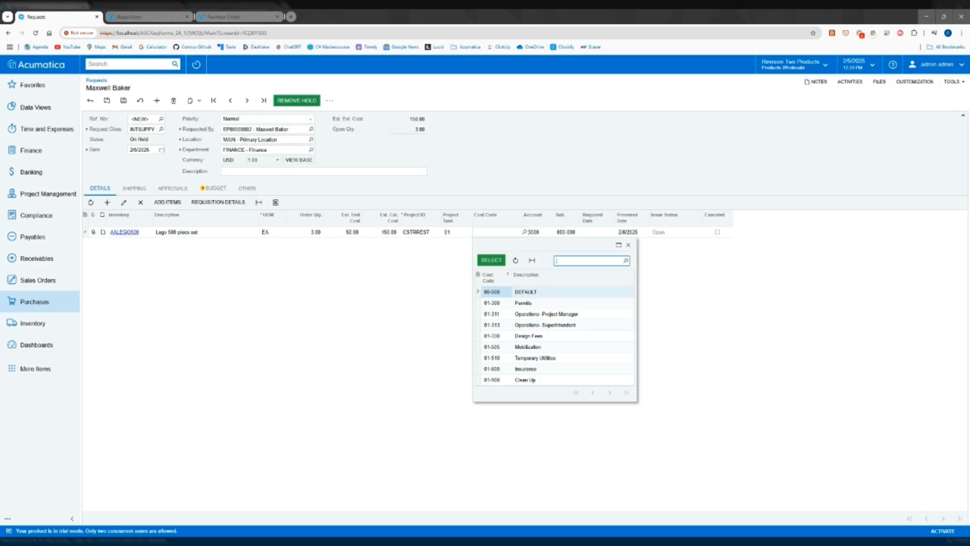
click(505, 314)
click(490, 260)
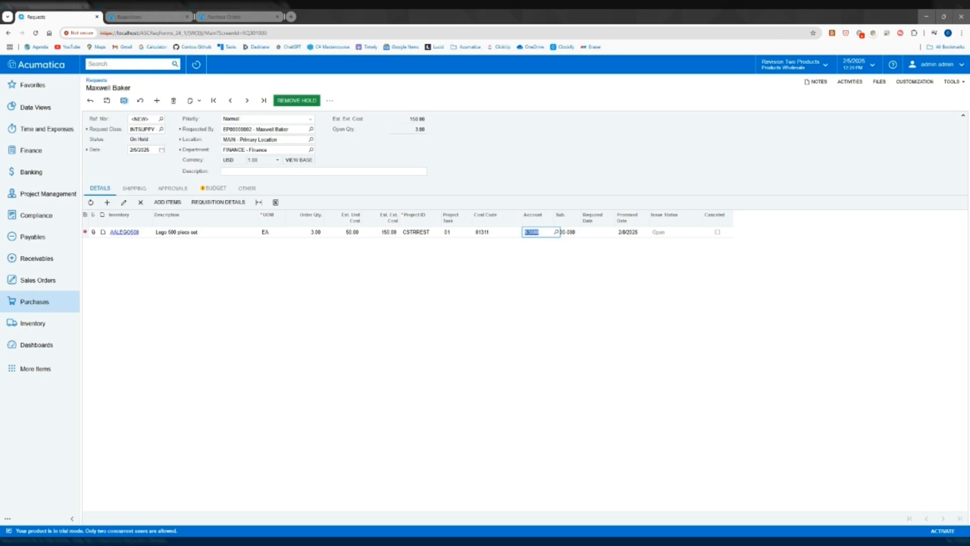
Save the new INTSUPPY request
click(123, 100)
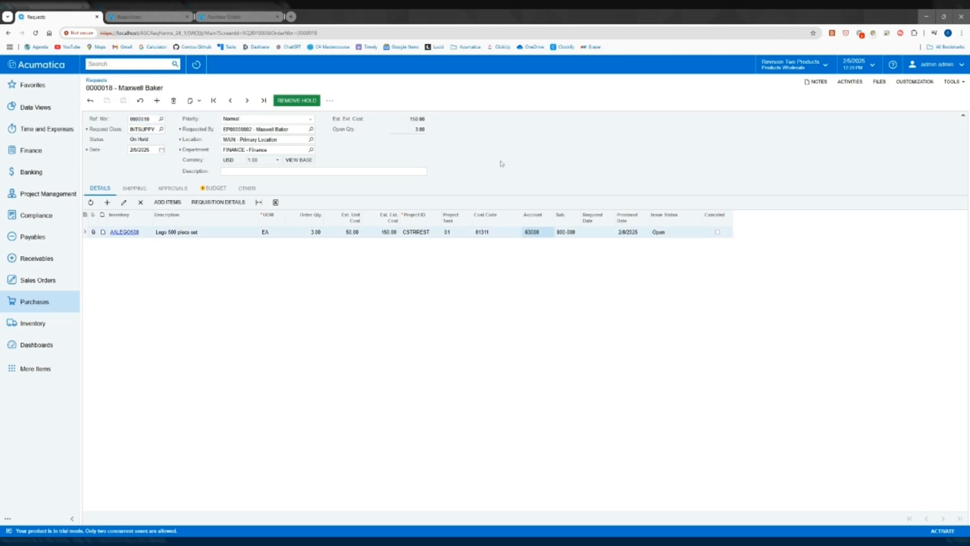
Find project CSTRREST in a separate projects list by filtering for project IDs containing "cstr", and examine its cost budget
text(project)
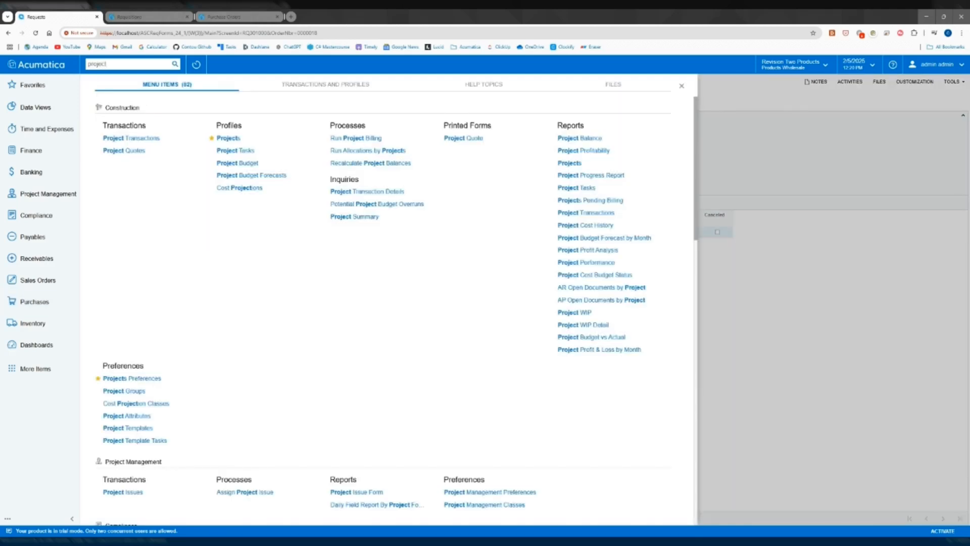
click(303, 134)
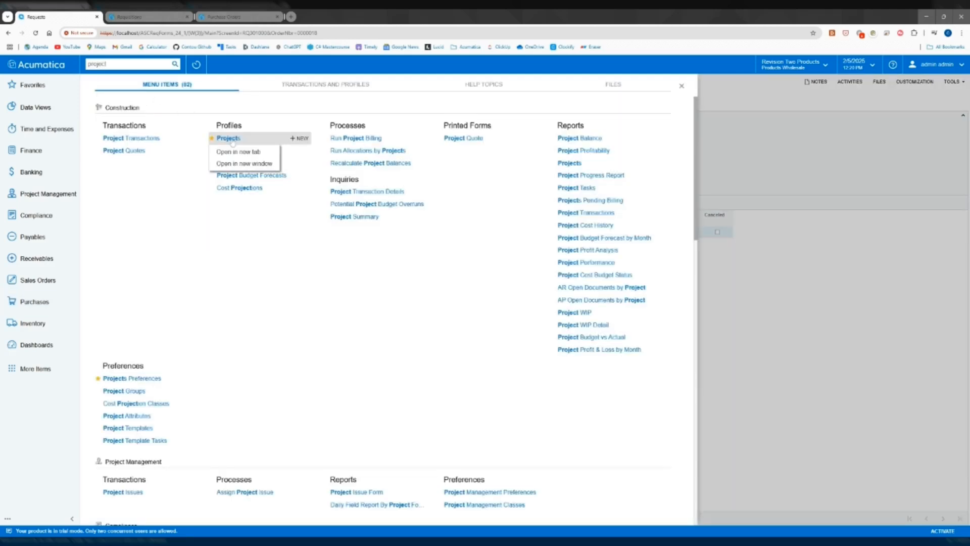
click(242, 158)
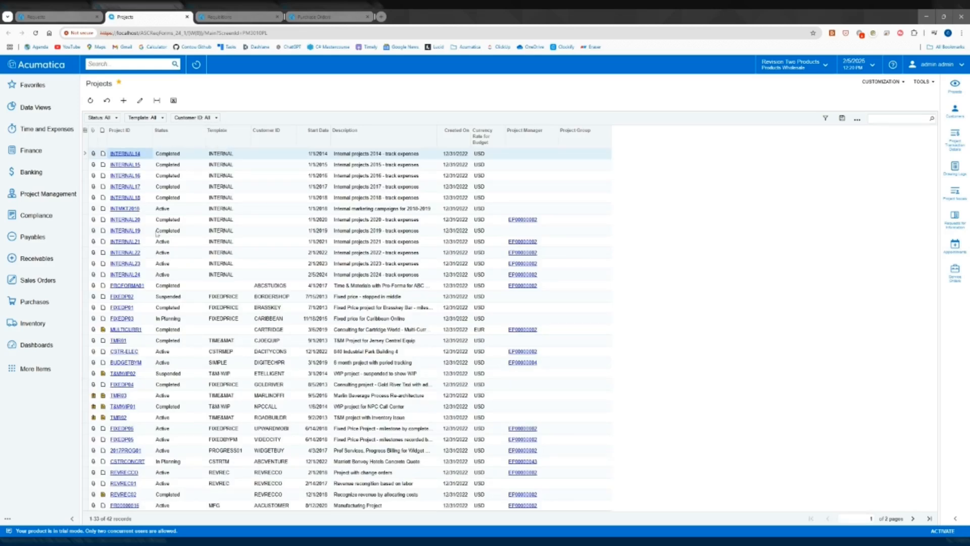
click(134, 145)
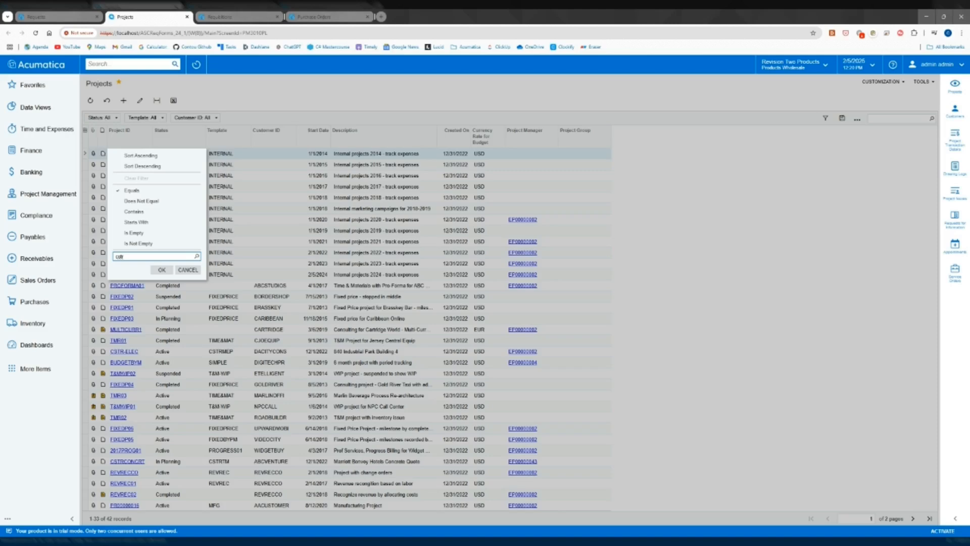
click(134, 211)
click(162, 269)
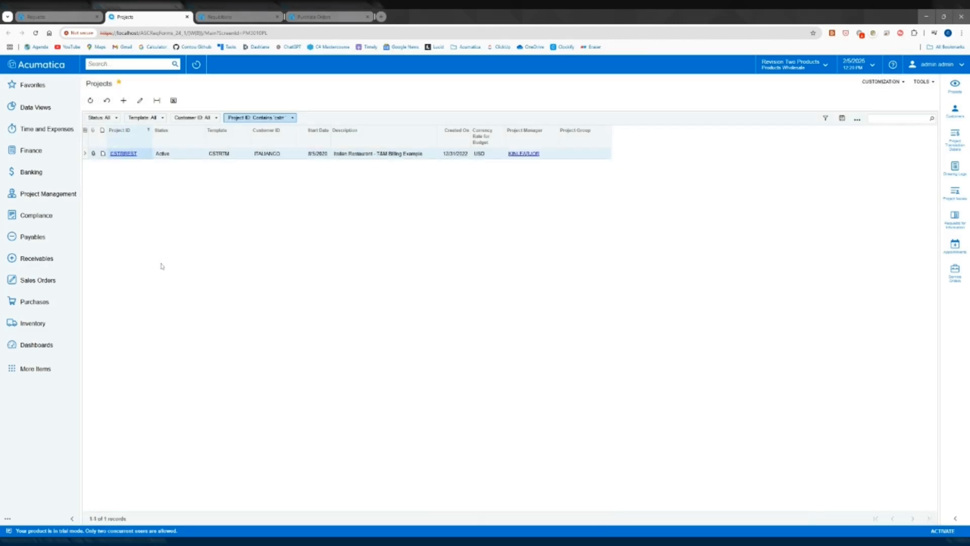
click(128, 153)
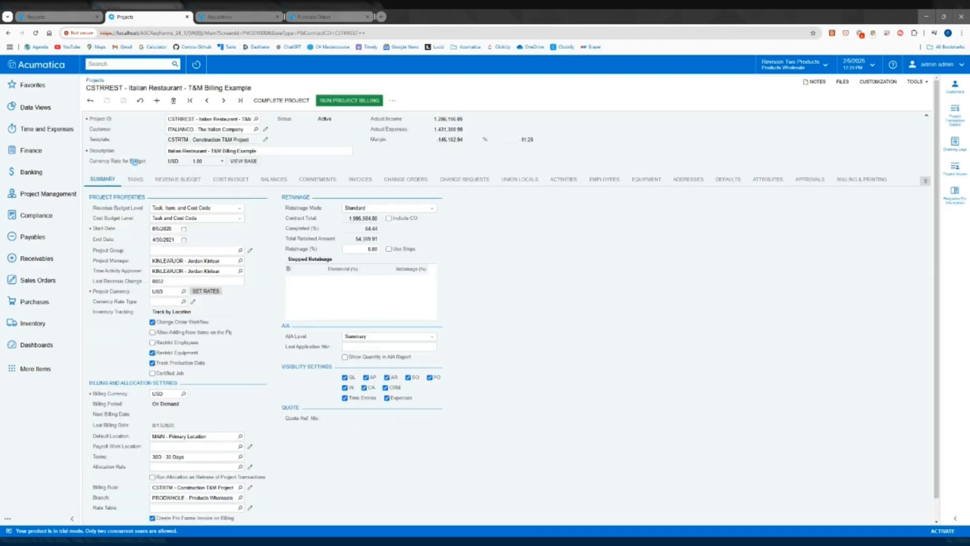
click(223, 180)
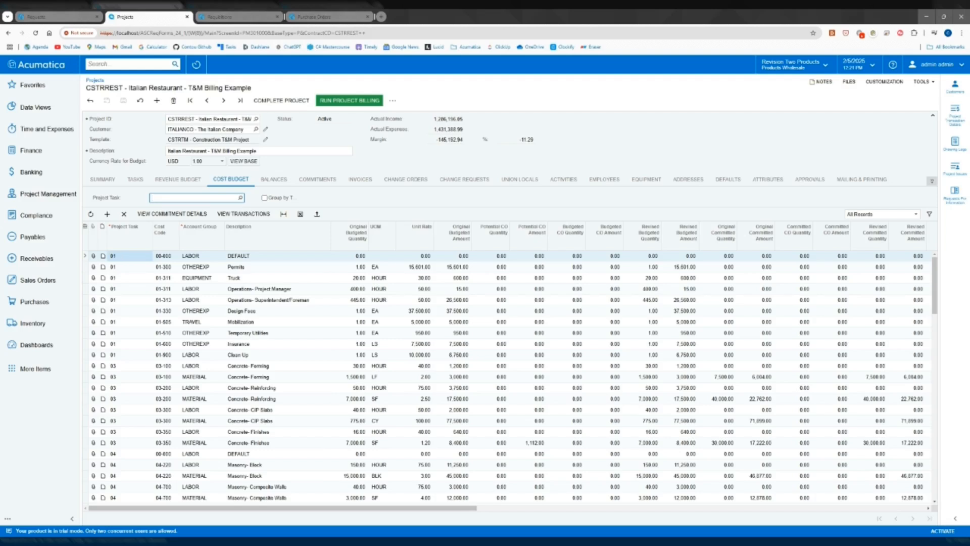
click(187, 16)
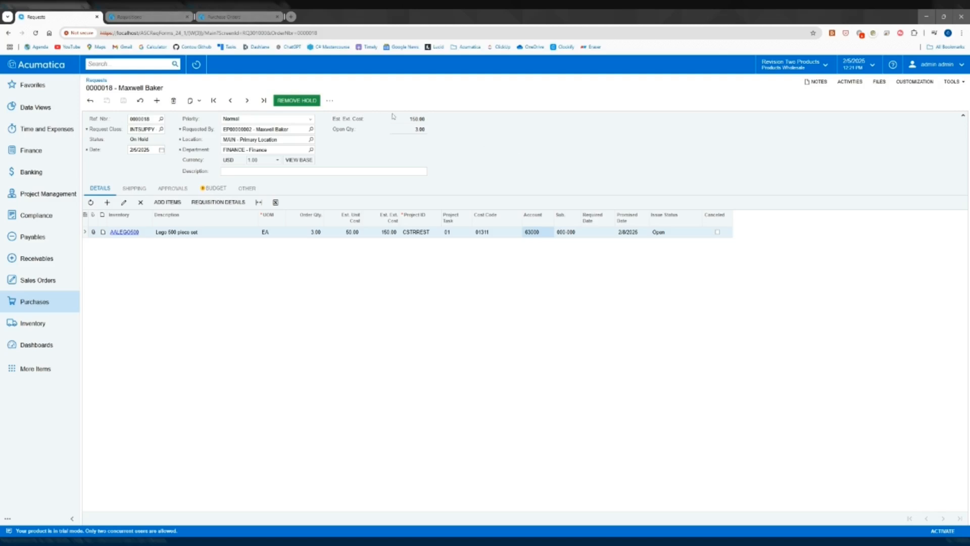
Remove the hold from the INTSUPPY request and reload the Requisitions page
click(301, 101)
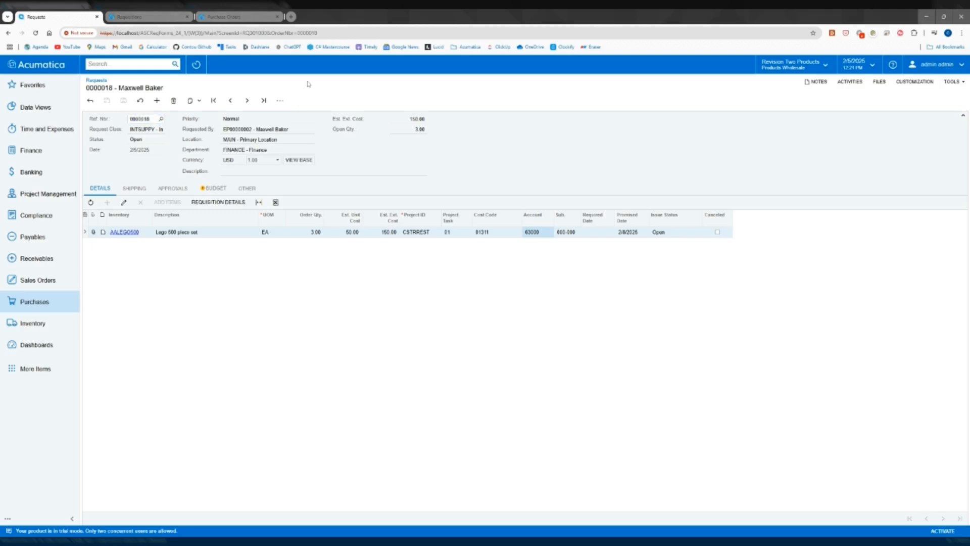
click(157, 16)
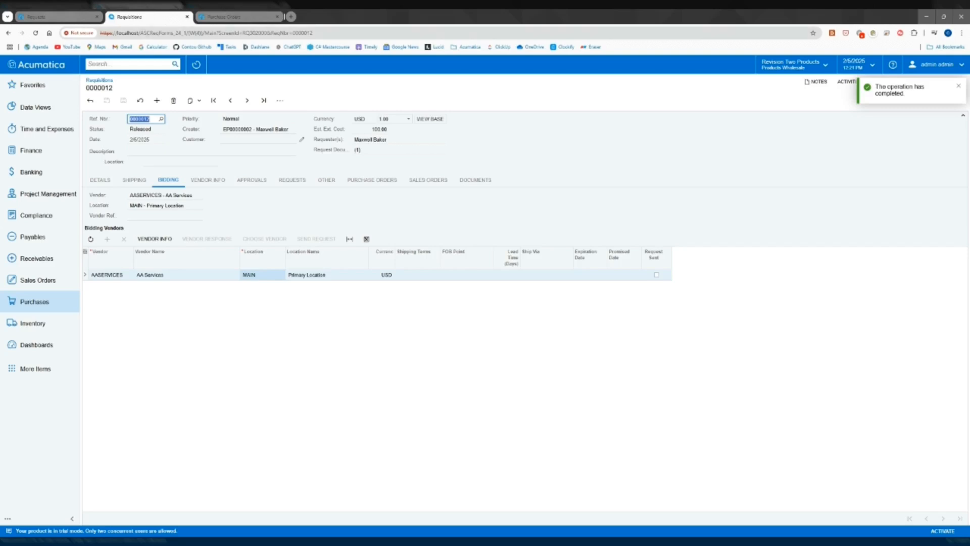
click(36, 33)
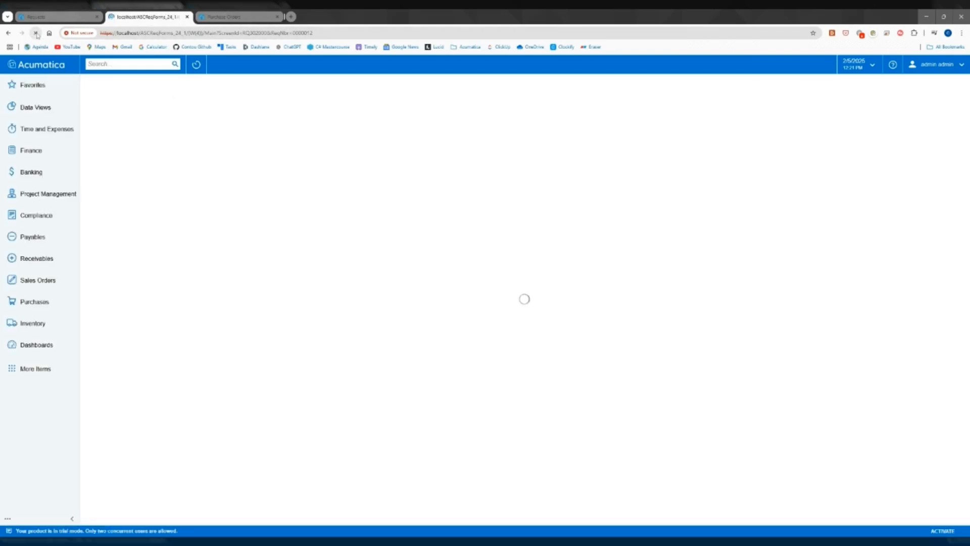
click(41, 18)
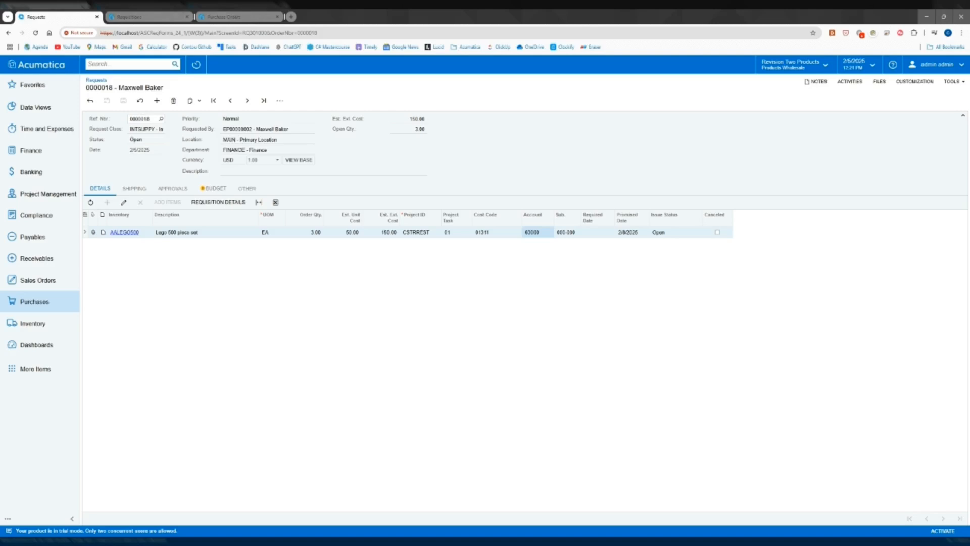
click(156, 16)
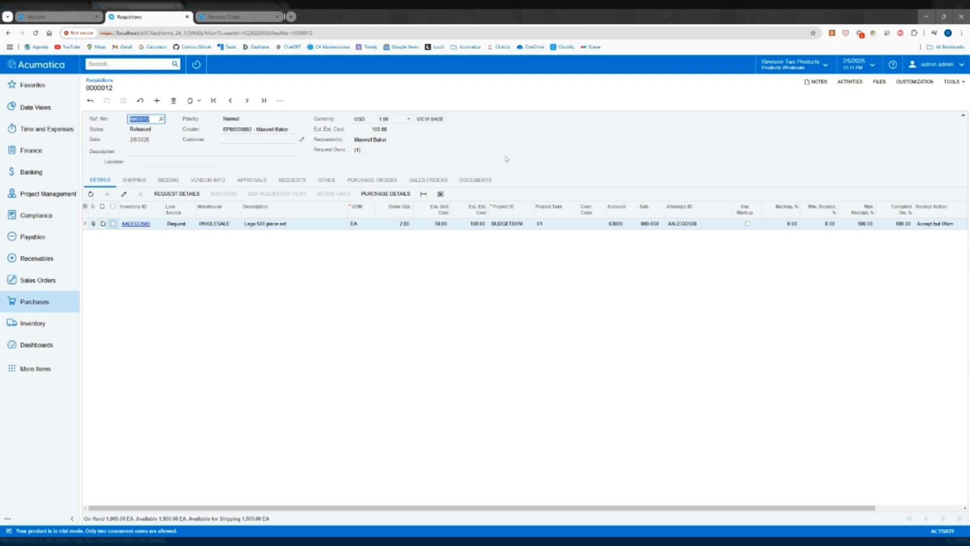
Create a new requisition containing the requested AALEGO500 item from the INTSUPPY request, and save it
click(157, 100)
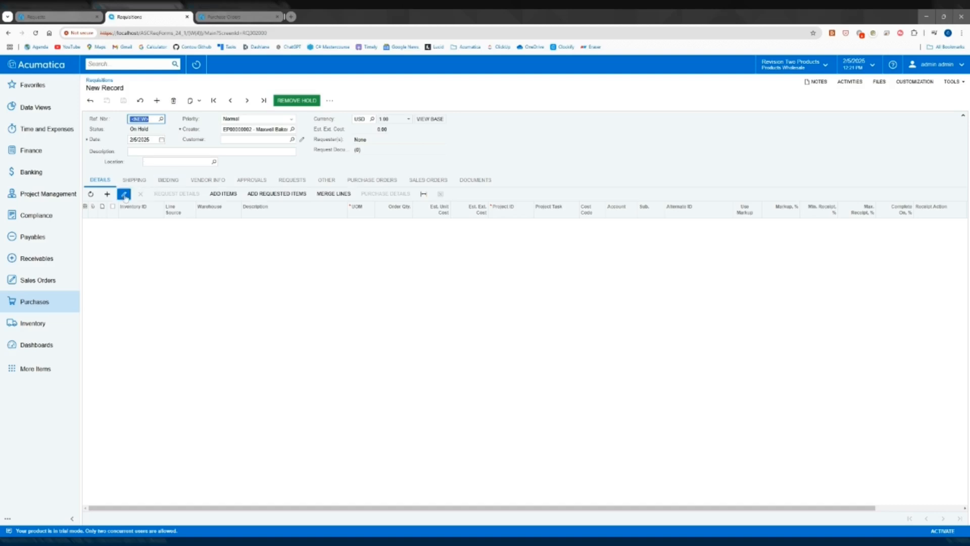
click(286, 194)
click(287, 195)
click(679, 372)
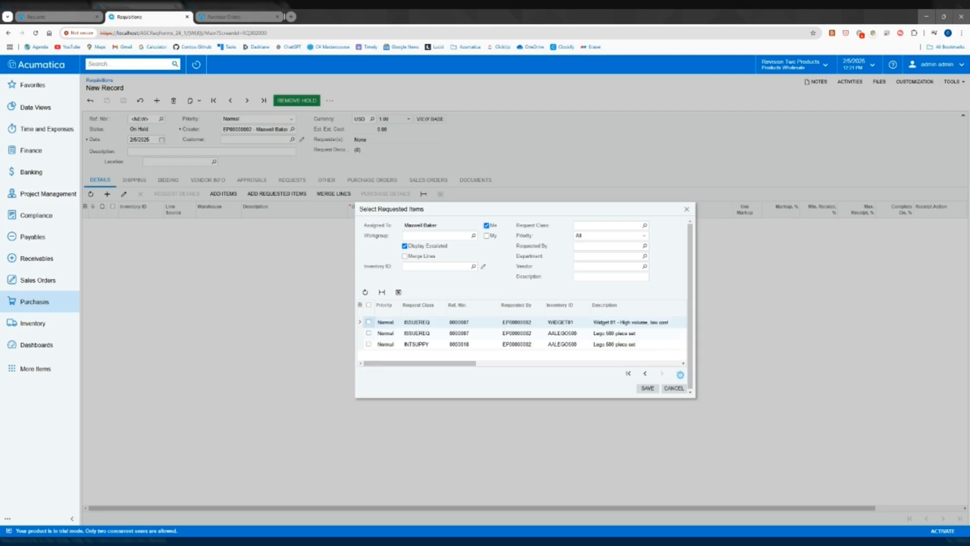
click(459, 345)
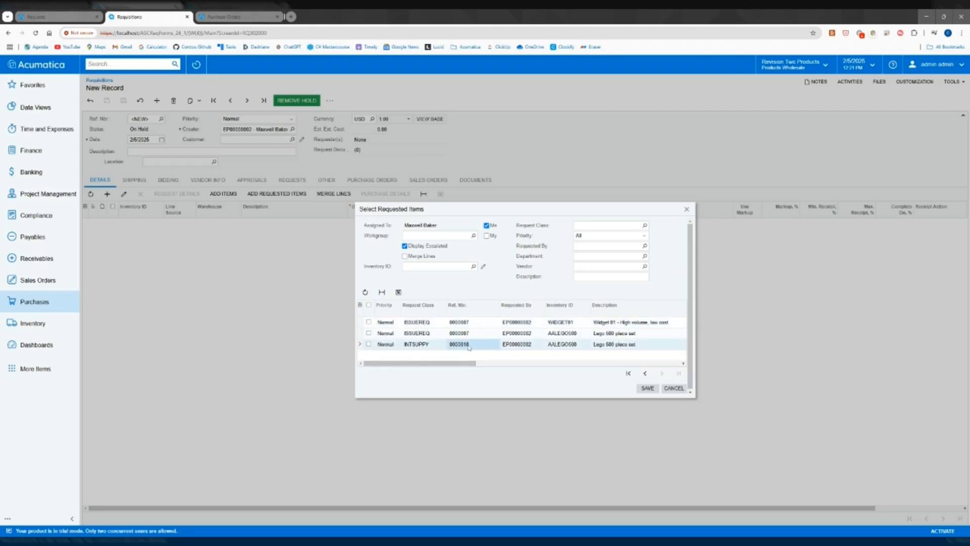
click(369, 344)
click(647, 388)
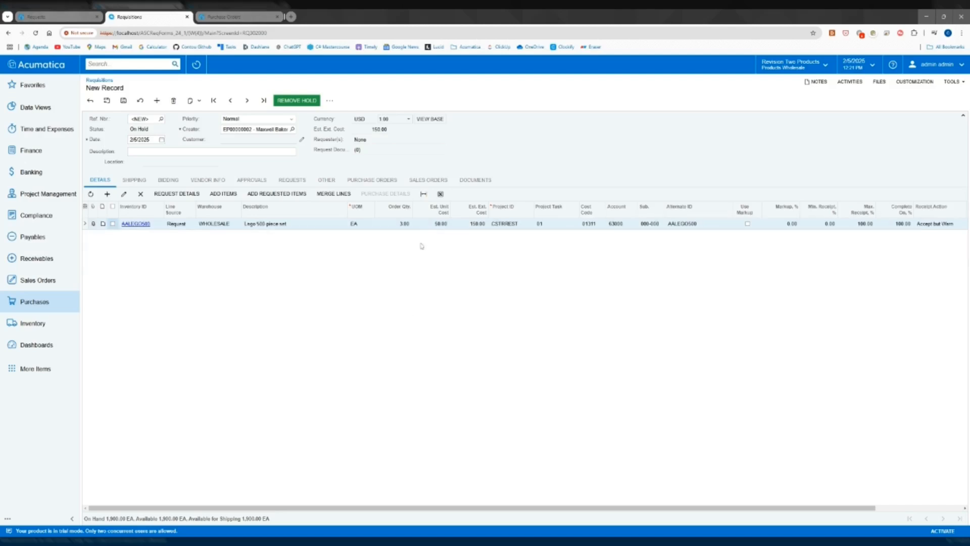
click(121, 100)
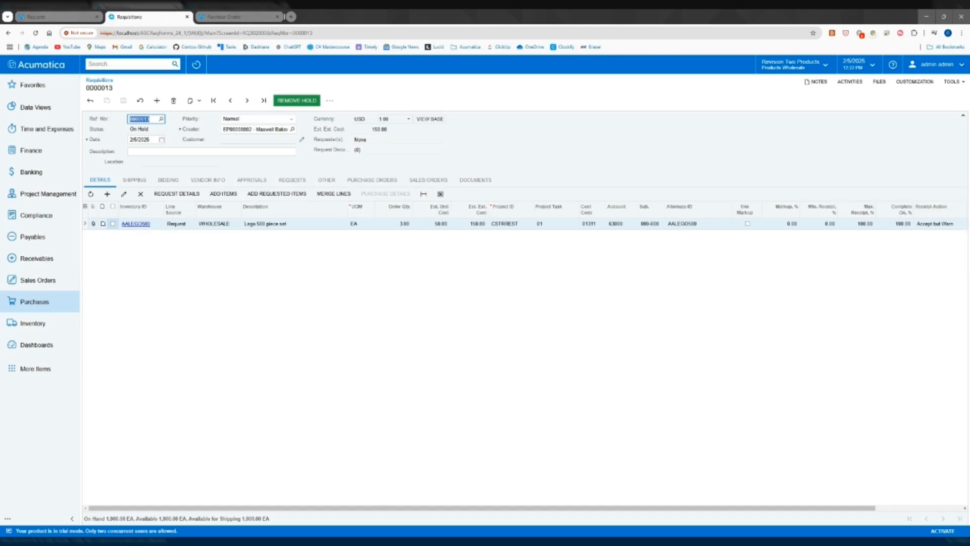
Remove the hold from the requisition and compare its requester with the Requested By value on the original request
click(287, 104)
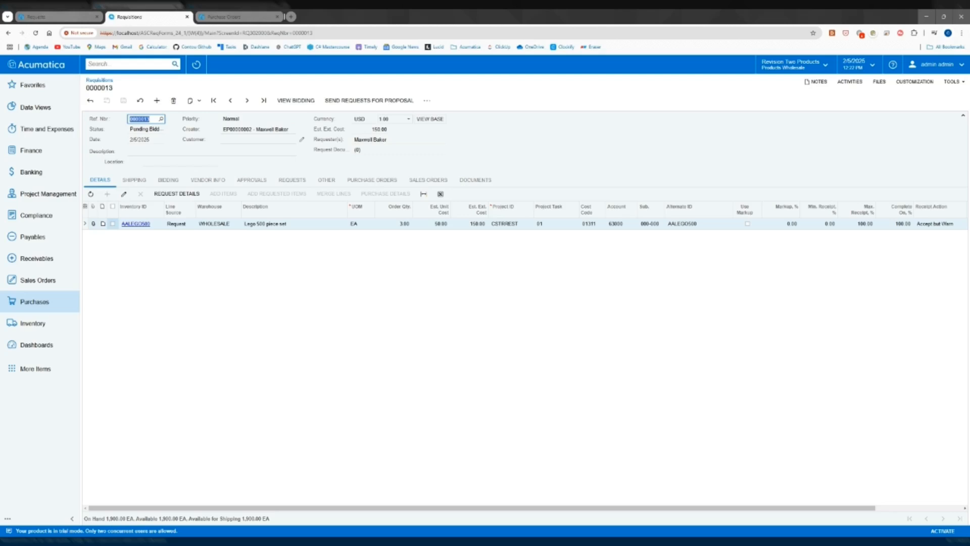
click(370, 139)
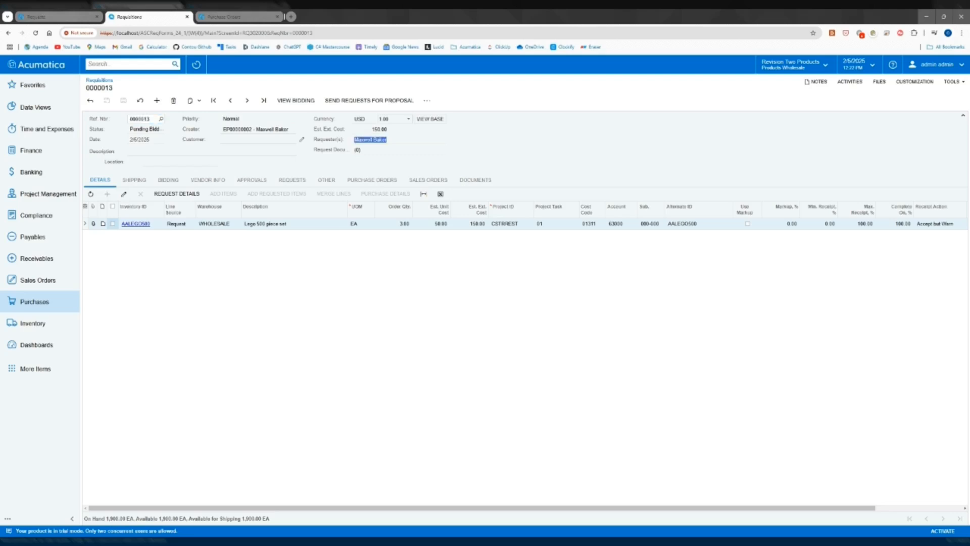
click(70, 20)
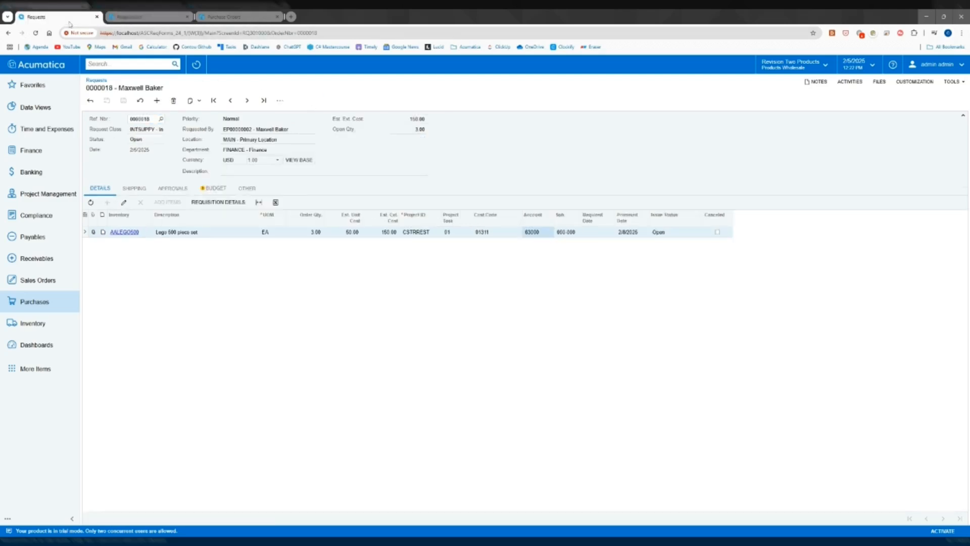
click(285, 130)
click(151, 17)
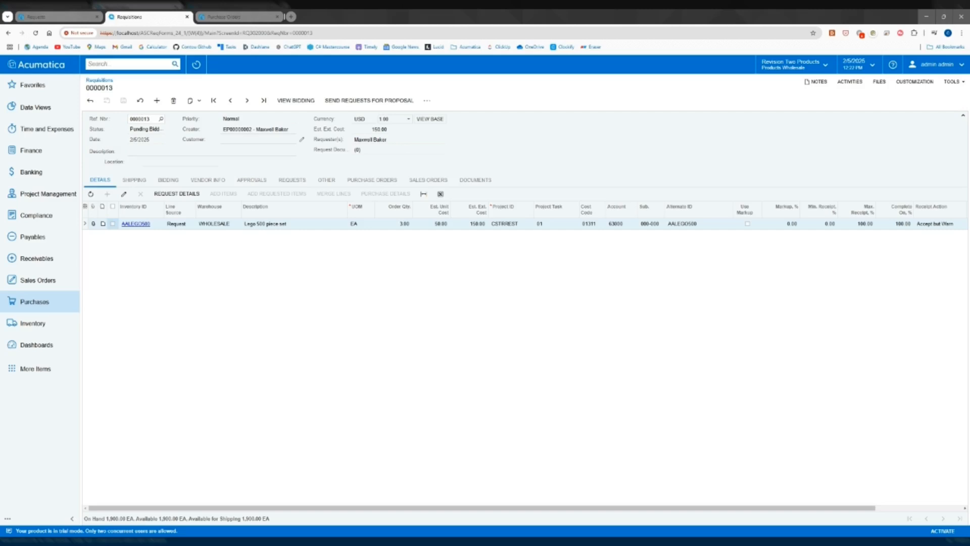
Add AAVENDOR, Goto Vendor Inc, as a bidding vendor on the requisition, choose it as the vendor and save
click(169, 179)
click(107, 239)
click(136, 274)
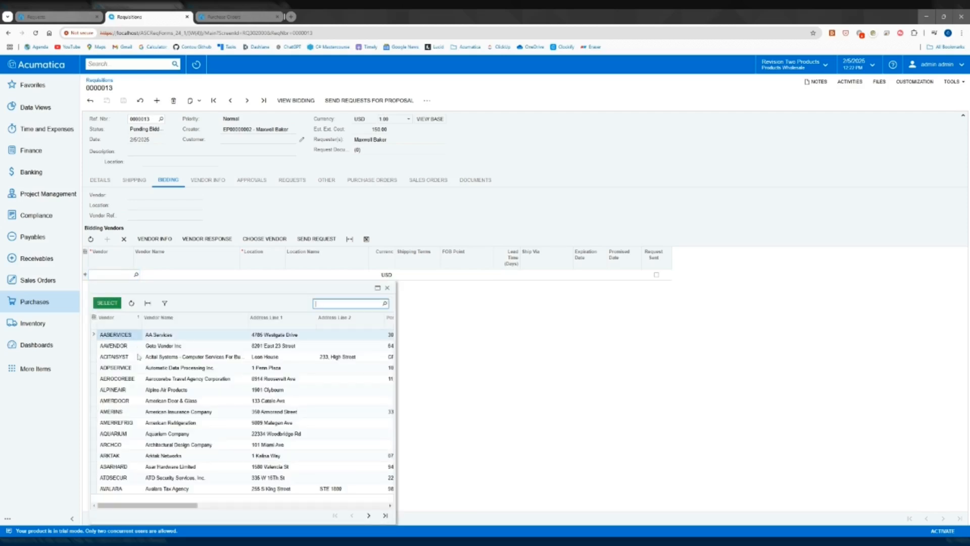
click(130, 347)
click(109, 304)
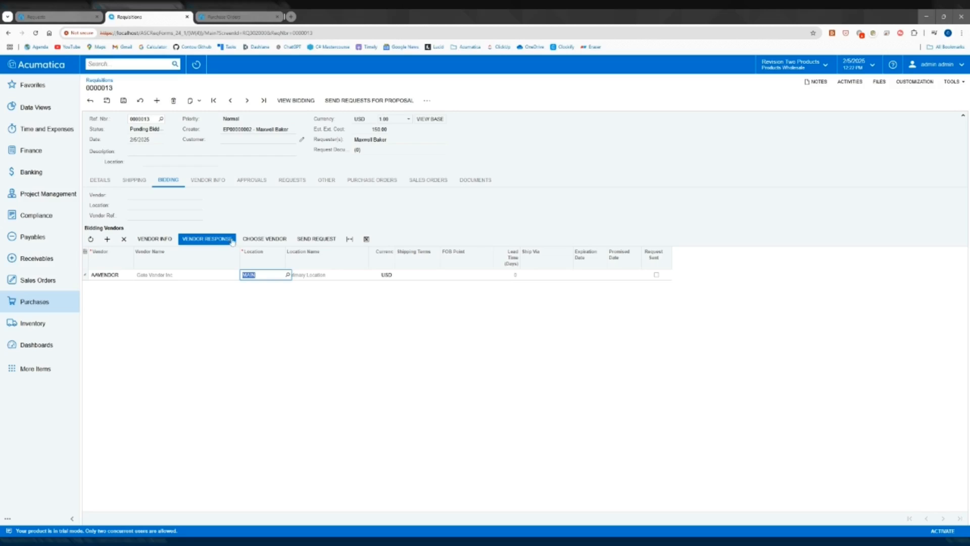
click(262, 239)
click(123, 101)
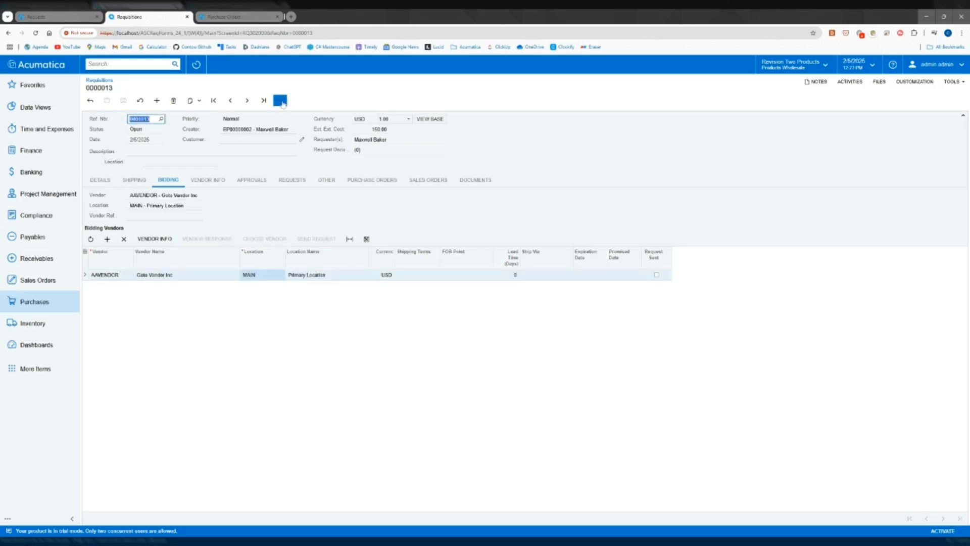
Create the purchase order from the requisition
click(281, 100)
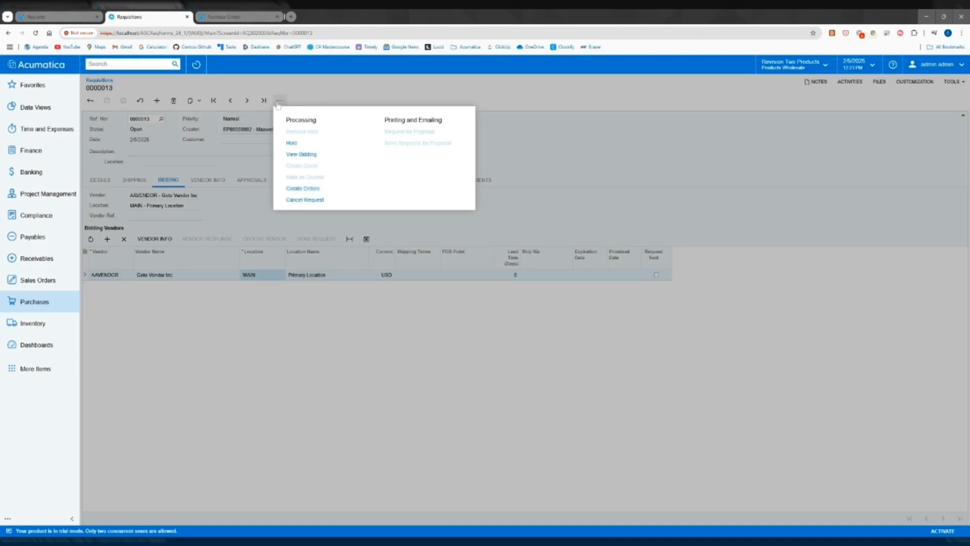
click(303, 188)
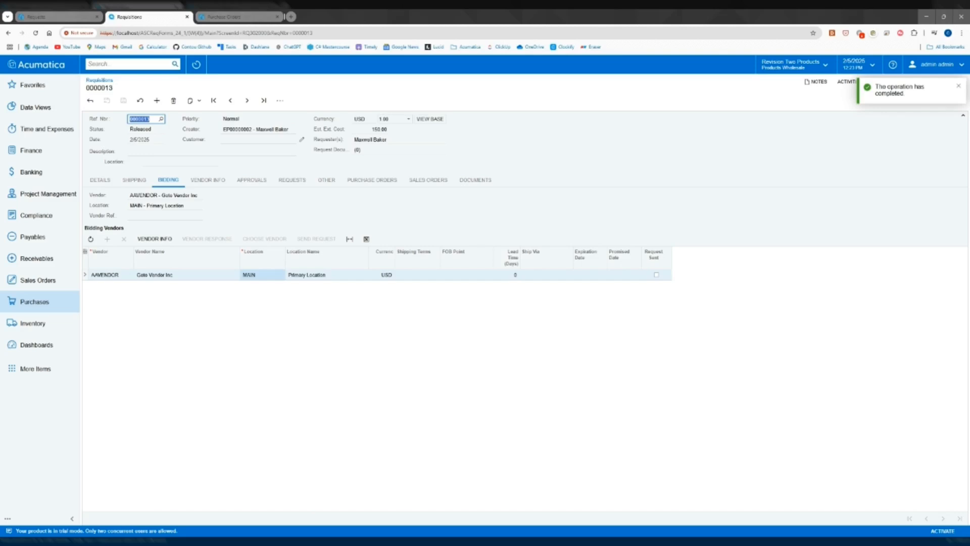
Open the new AAVENDOR purchase order from the Purchase Orders list and examine its line's project, project task and cost code
click(230, 17)
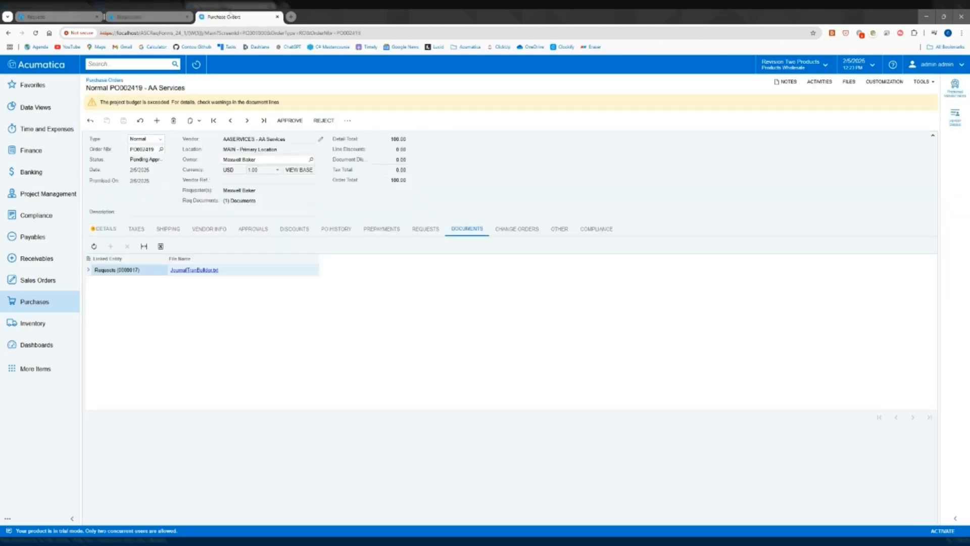
click(35, 33)
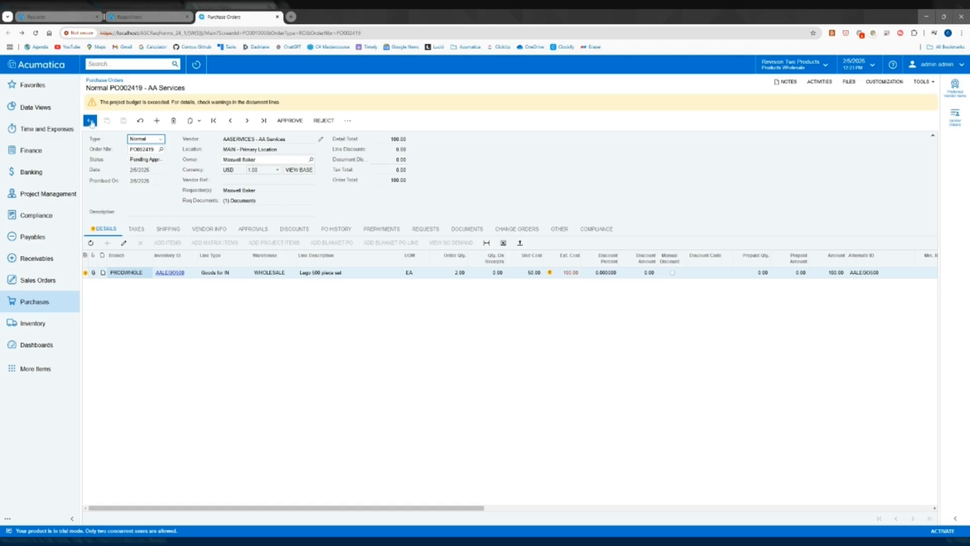
click(91, 121)
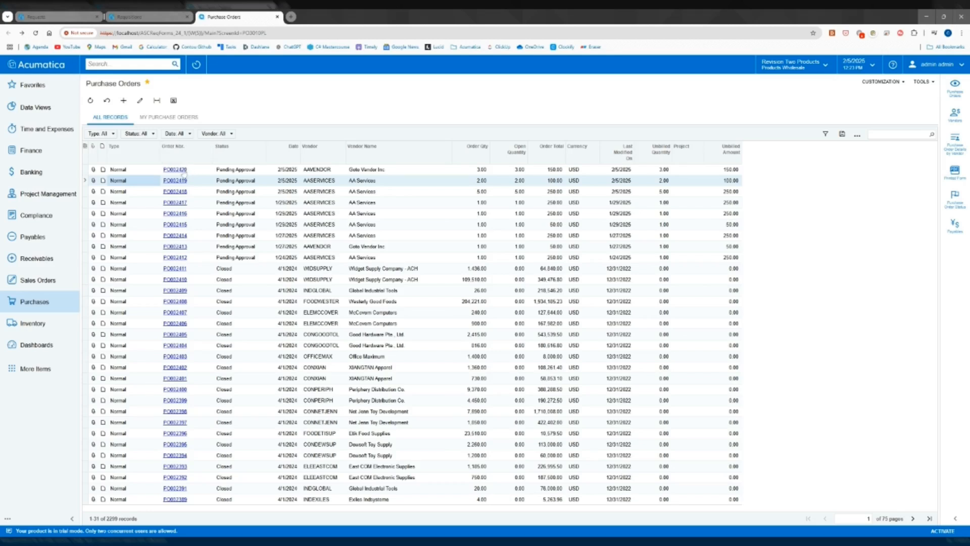
click(184, 169)
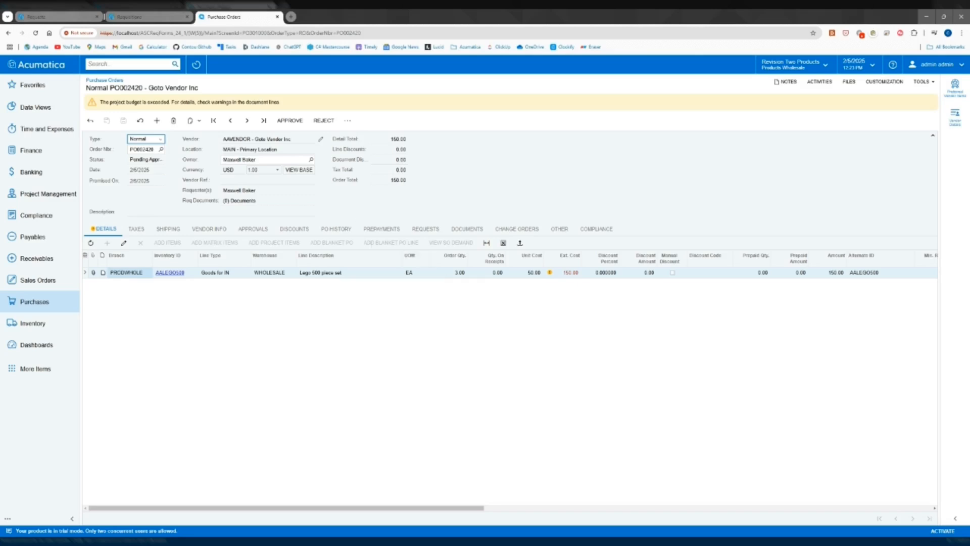
drag(460, 507, 778, 507)
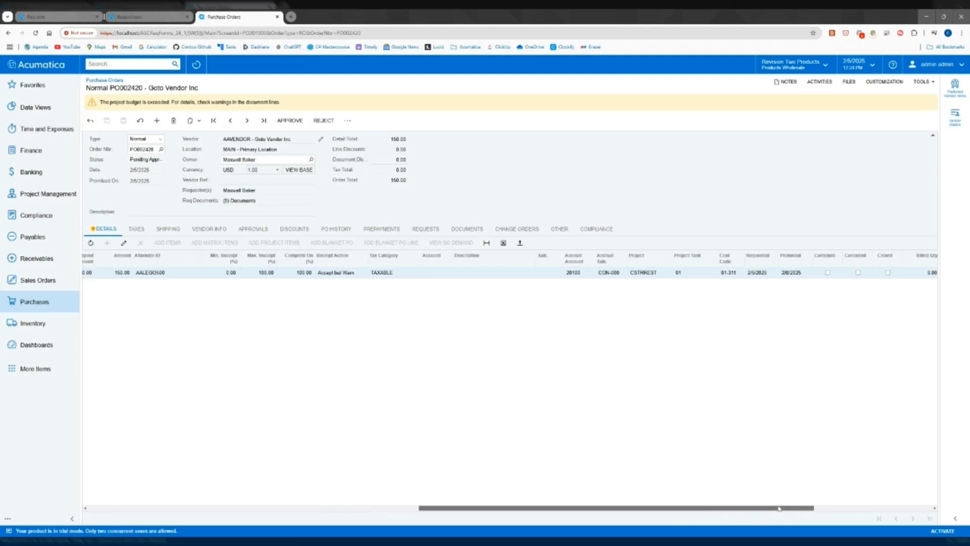